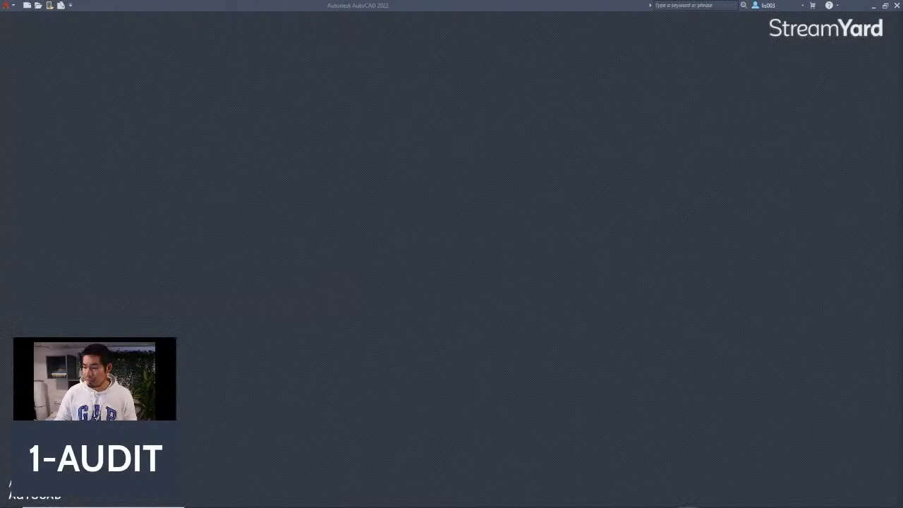
Open the Lazy Arquitecto_AUTOCAD TEST FOR JOB INTERVIEW drawing from the "Optimizing drawing files in AutoCAD" folder in File Explorer.
key("super+d")
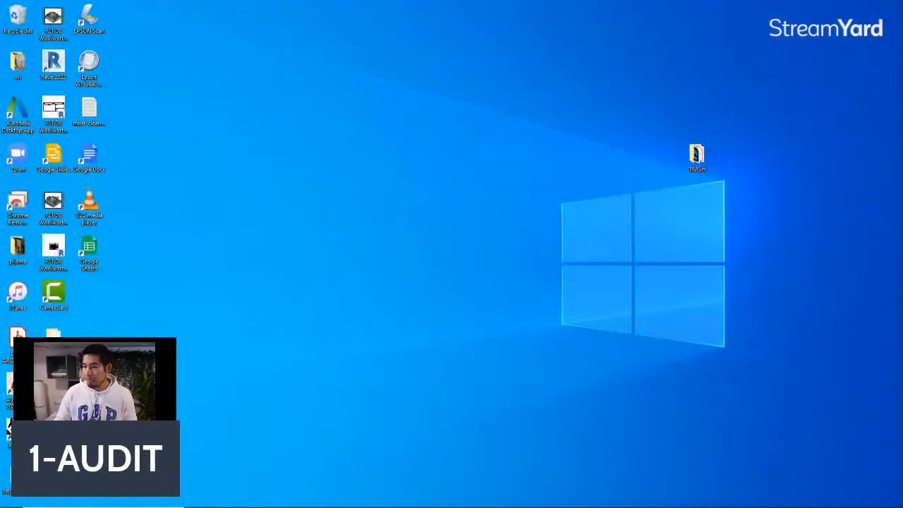
key("super+d")
left_click_drag(902, 152, 434, 125)
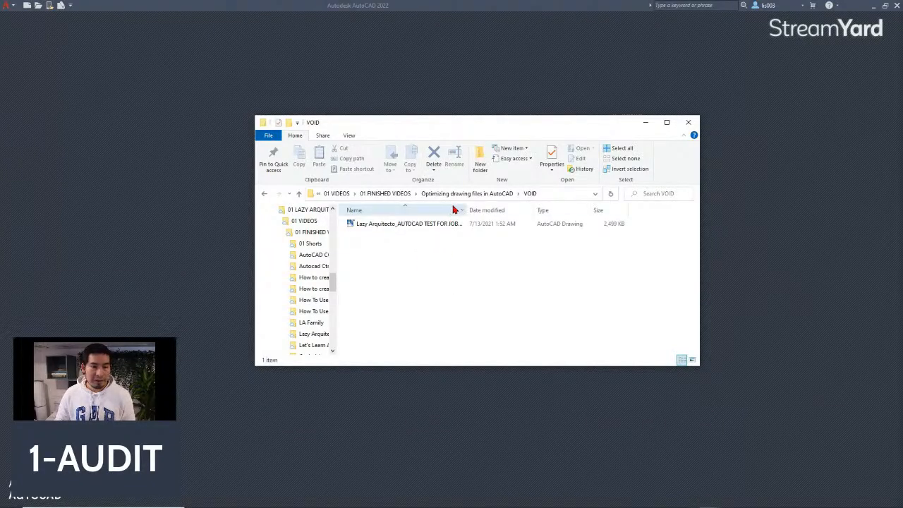
left_click(399, 229)
left_click(430, 194)
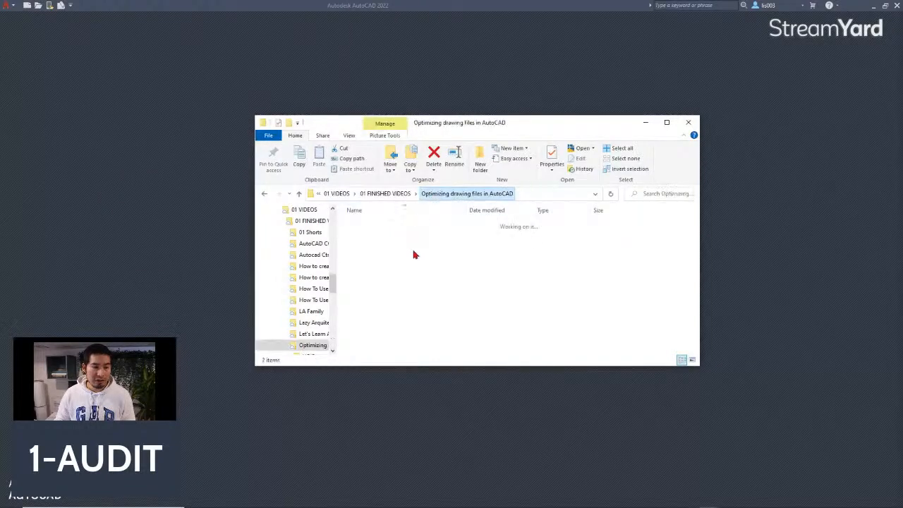
left_click(392, 235)
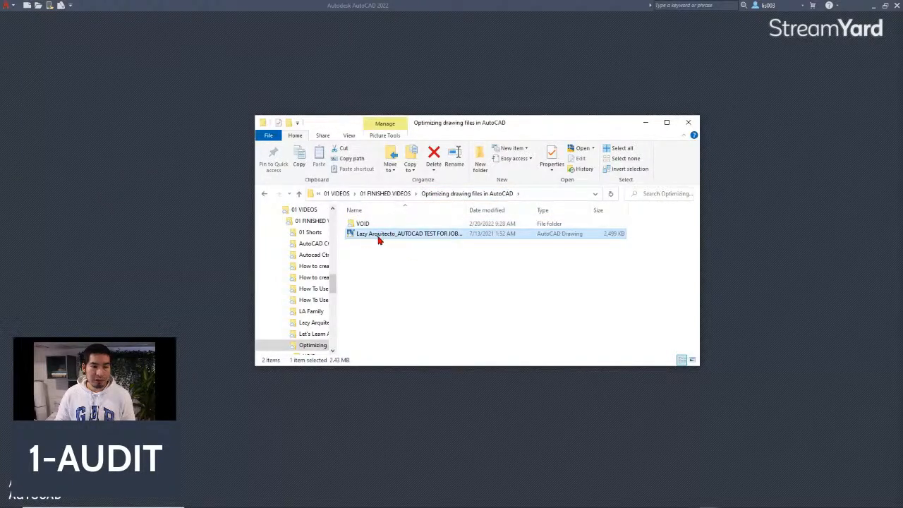
double_click(407, 236)
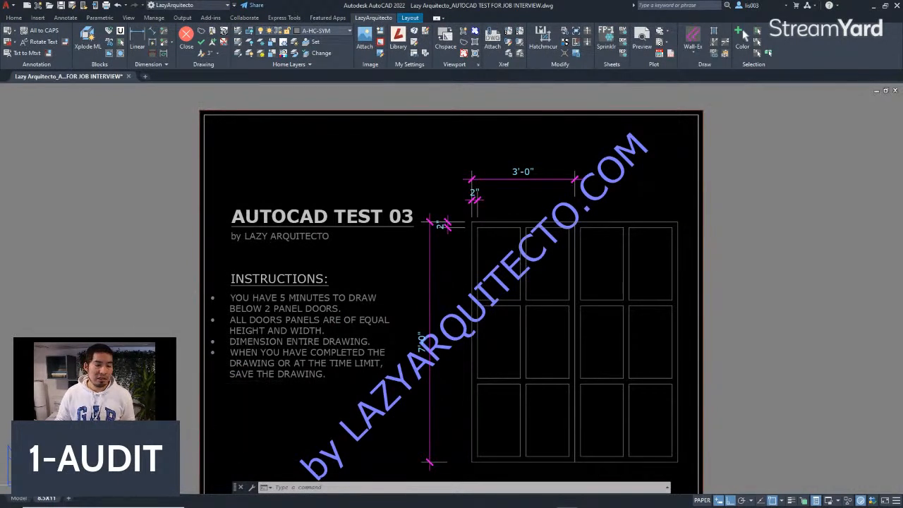
Switch the drawing from the 8.5X11 layout to model space and centre the door sheet in view.
left_click(19, 498)
scroll(346, 302, "up", 5)
middle_click_drag(324, 297, 376, 311)
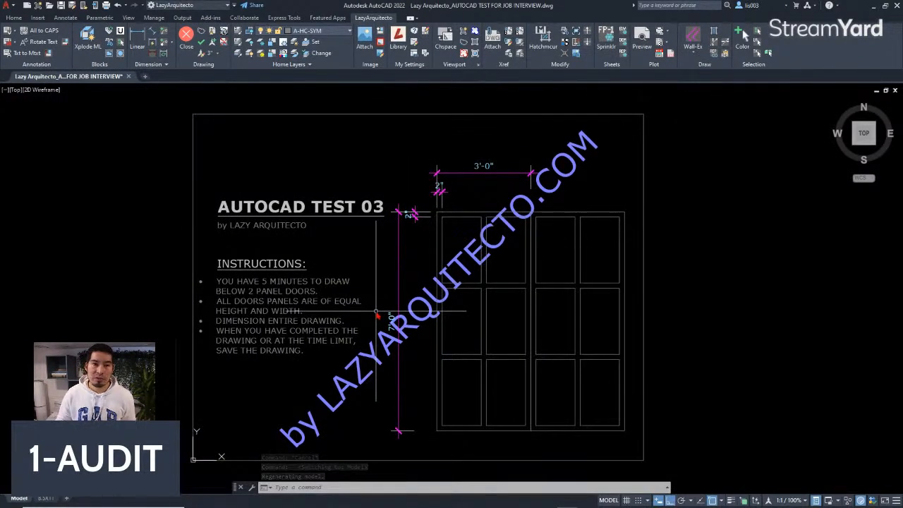
mouse_move(295, 289)
middle_mouse_down()
mouse_move(290, 312)
mouse_move(308, 296)
middle_mouse_up()
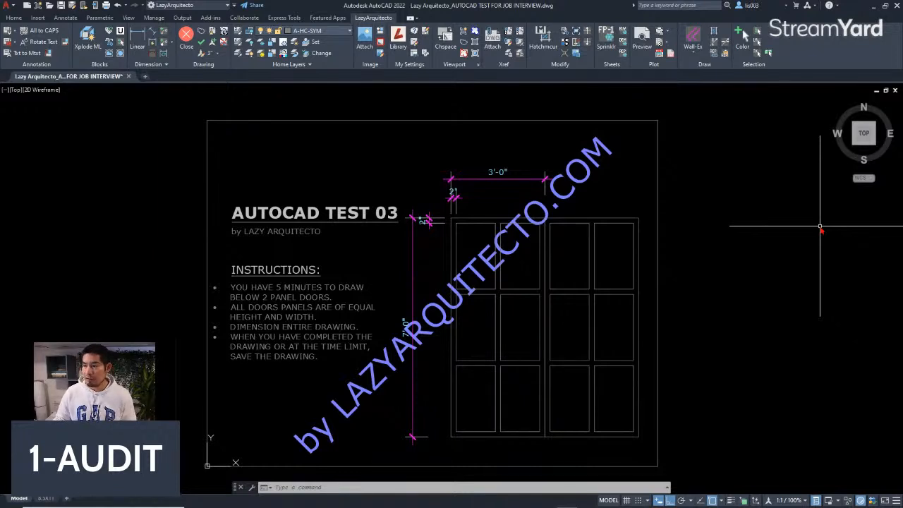
type("AUTOPUBLISH")
key("Escape")
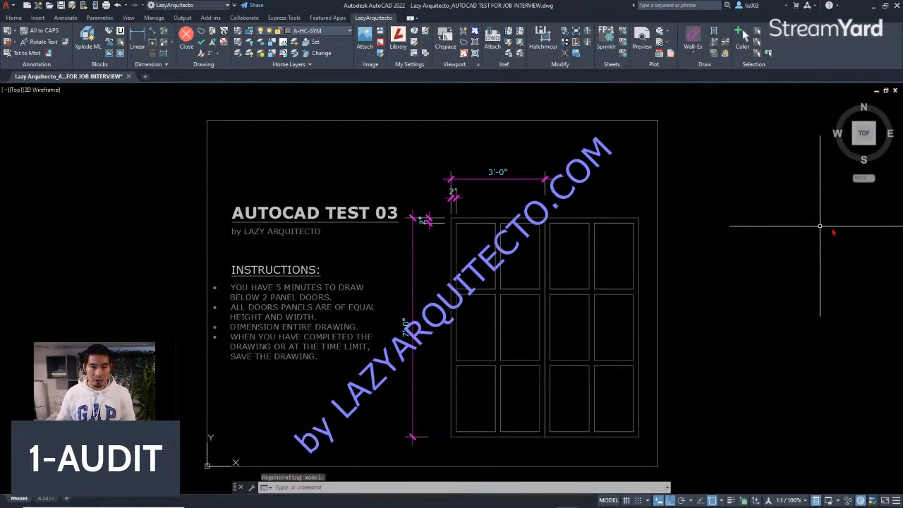
type("AUDIT")
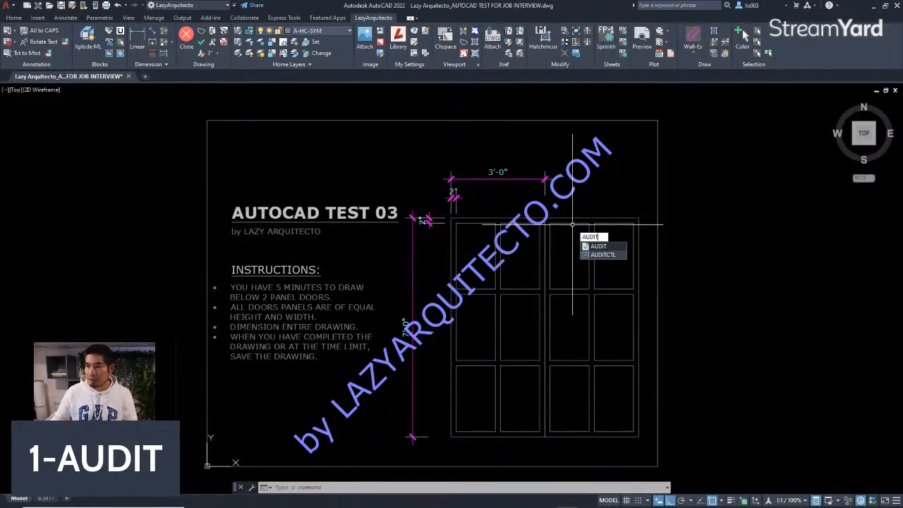
key("Return")
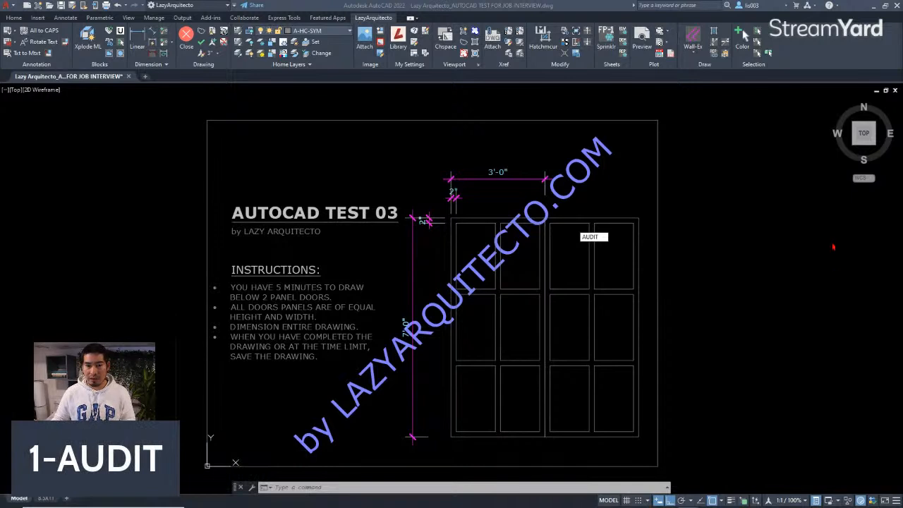
left_click(611, 237)
Run the AUDIT command on the drawing and answer Yes to fixing any errors detected.
type("AUDIT")
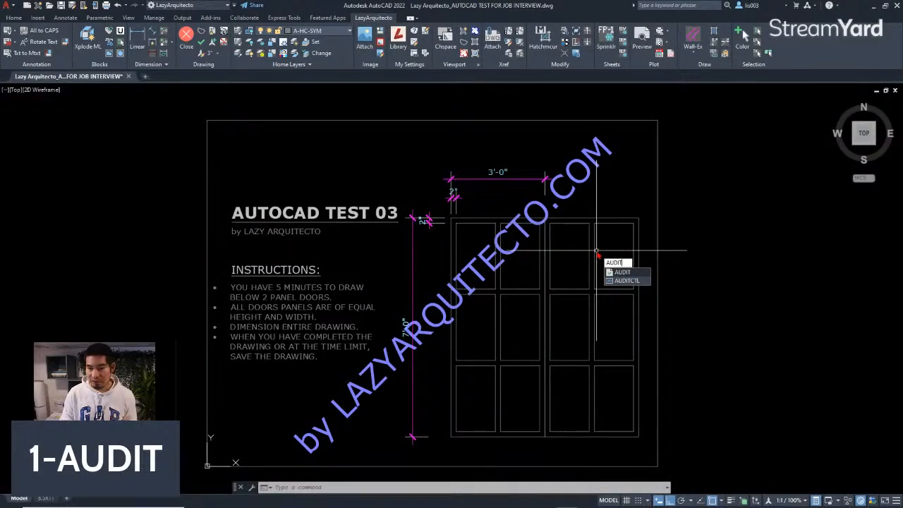
key("Return")
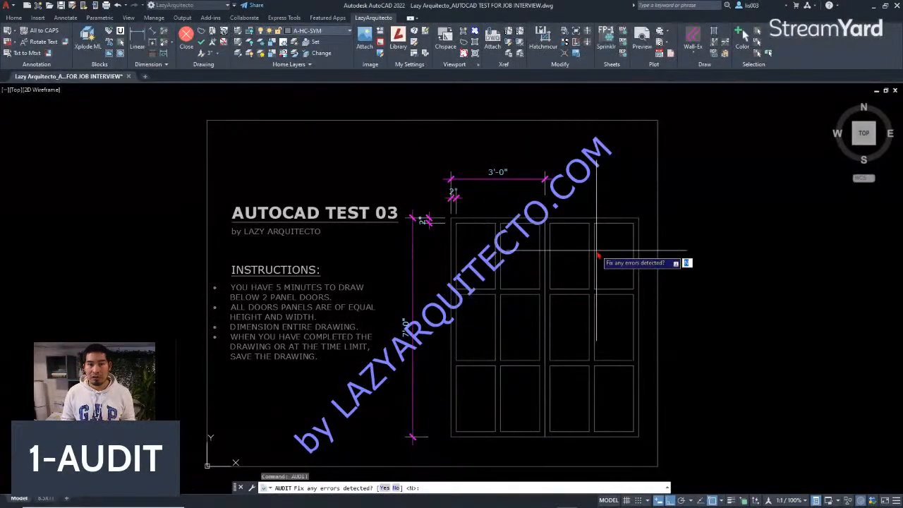
type("Y")
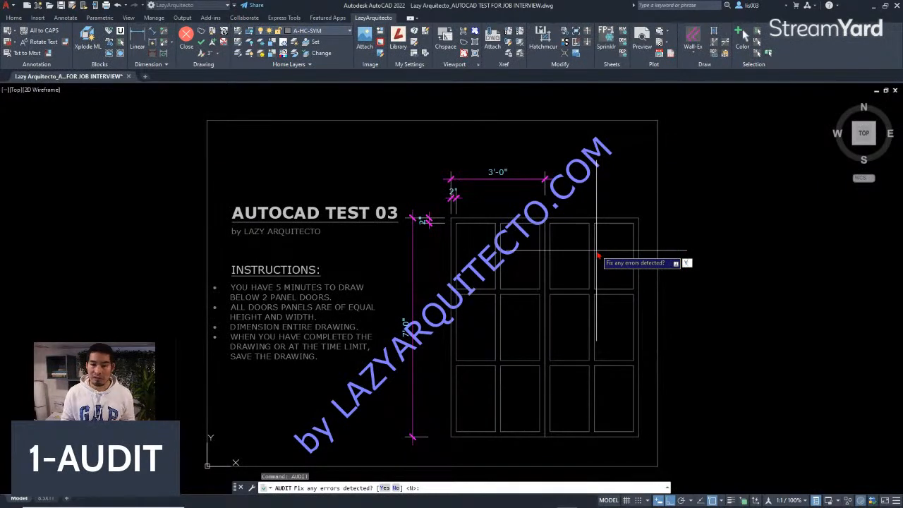
type("ES")
key("BackSpace")
key("BackSpace")
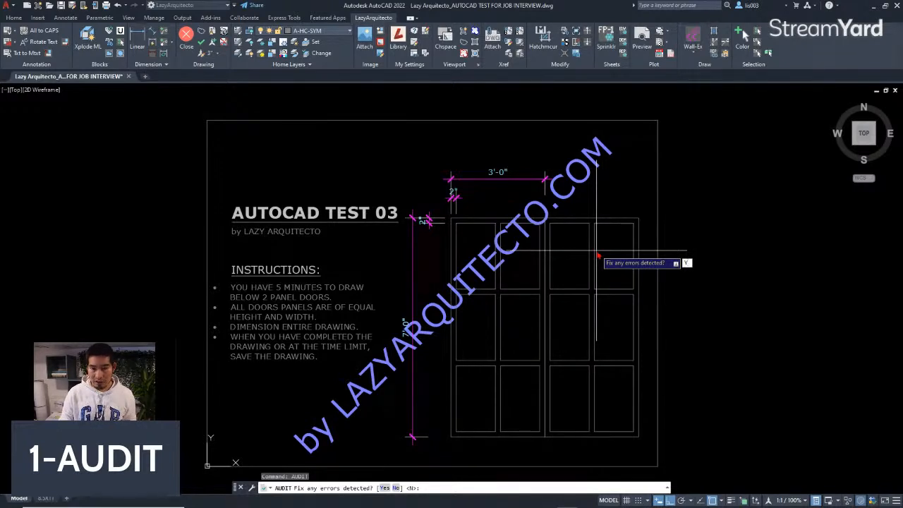
key("Return")
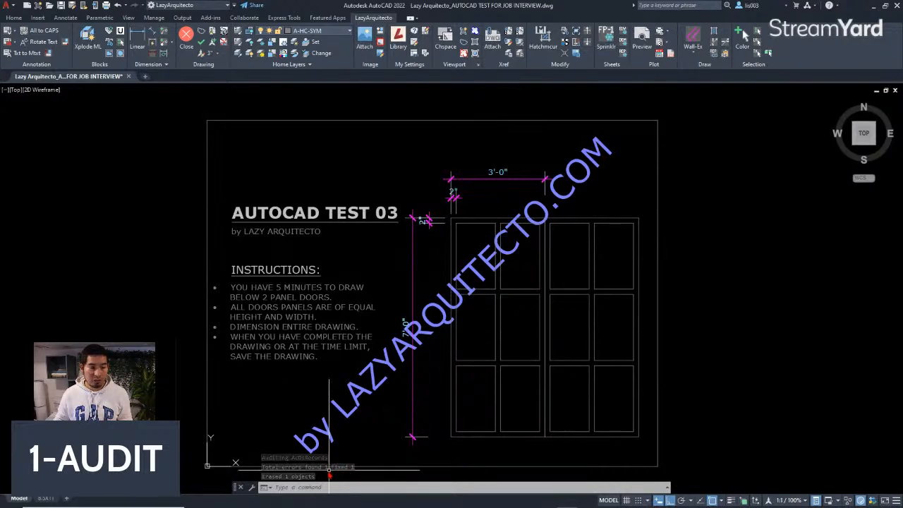
Review the audit report in the command history, highlighting the lines on total errors and erased objects.
key("F2")
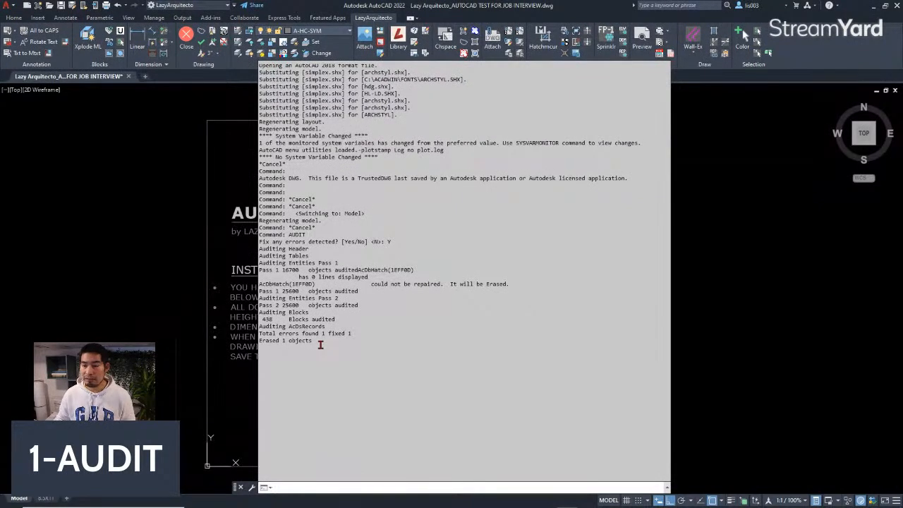
left_click_drag(312, 342, 259, 334)
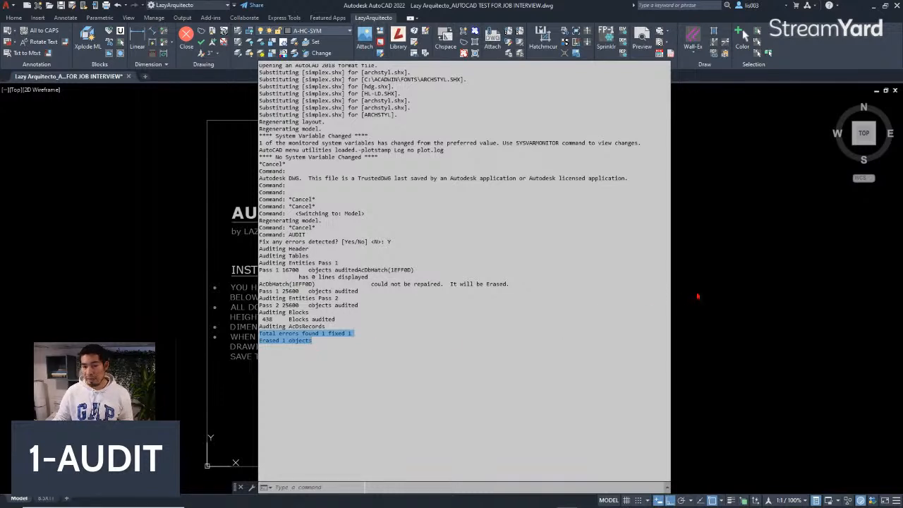
left_click(698, 293)
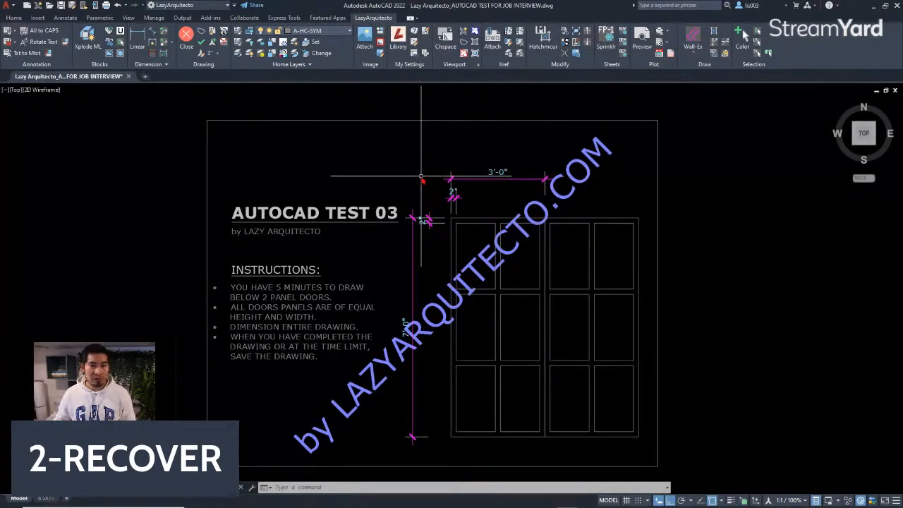
Open the VOID folder in File Explorer, and close the audited drawing in AutoCAD without saving changes.
mouse_move(435, 505)
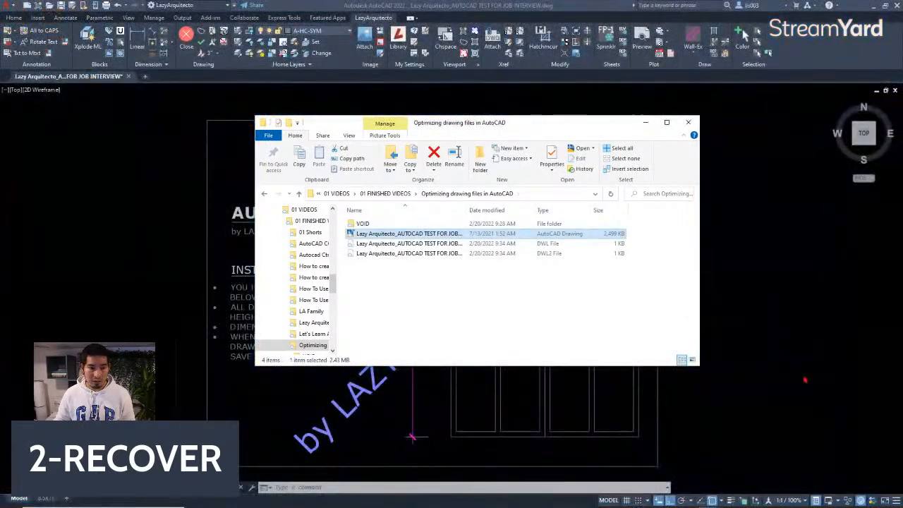
left_click(589, 334)
double_click(385, 225)
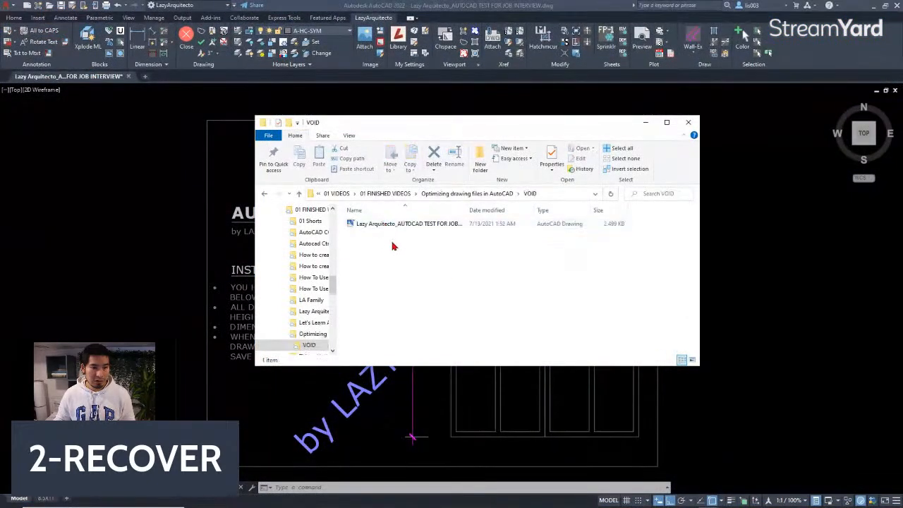
left_click(193, 110)
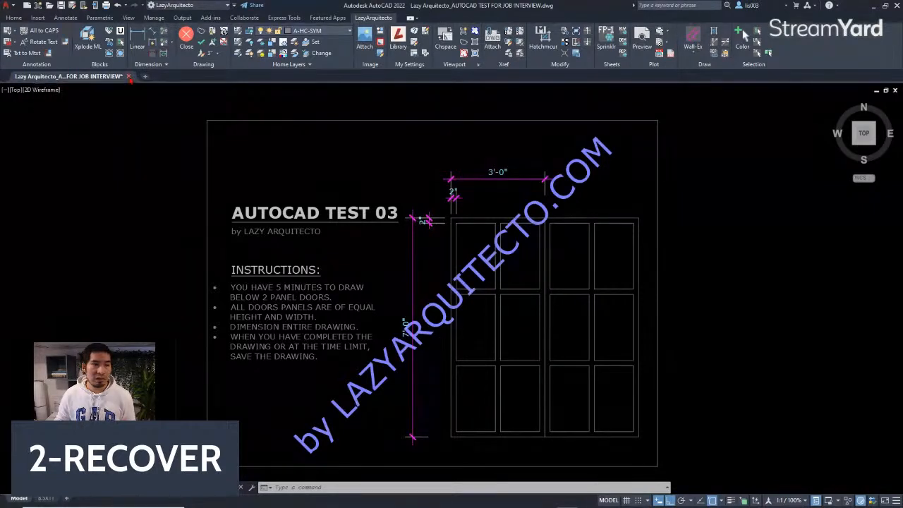
left_click(128, 77)
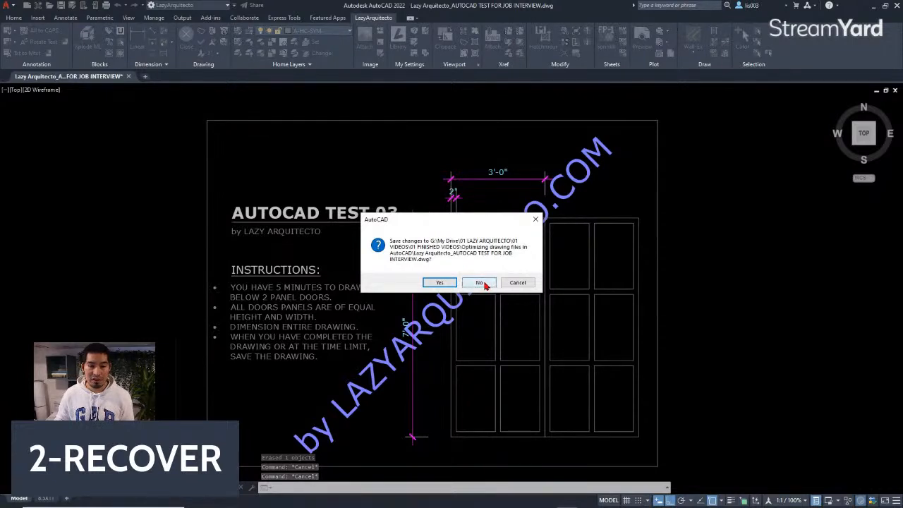
left_click(479, 282)
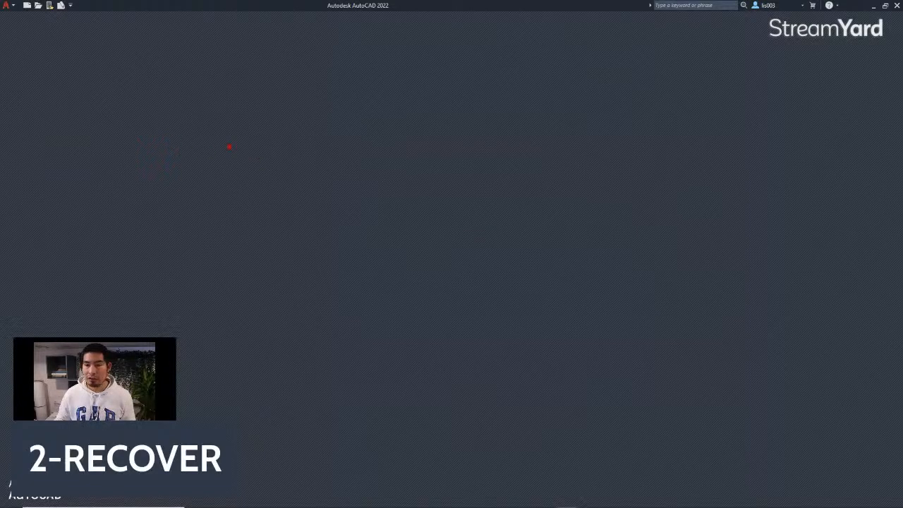
Start the Recover command and select Lazy Arquitecto_AUTOCAD TEST FOR JOB INTERVIEW.dwg in the VOID folder as the file to repair.
left_click(8, 6)
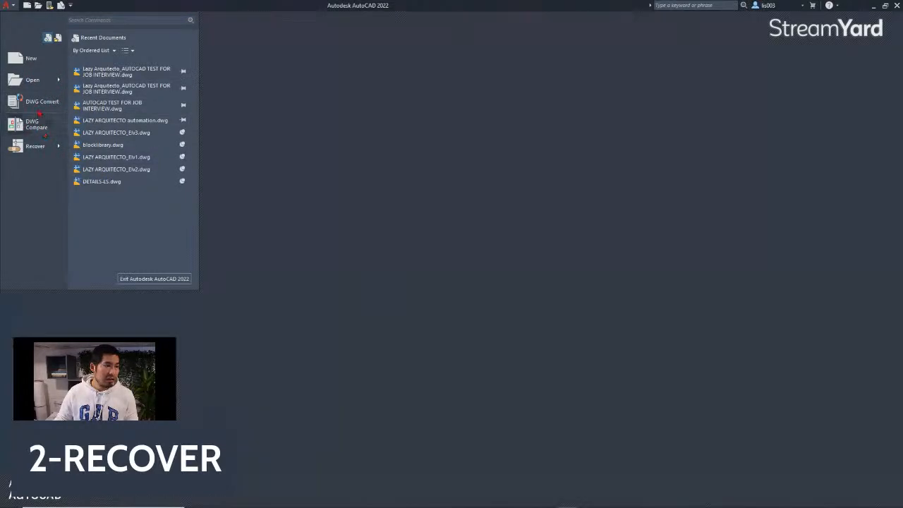
mouse_move(39, 147)
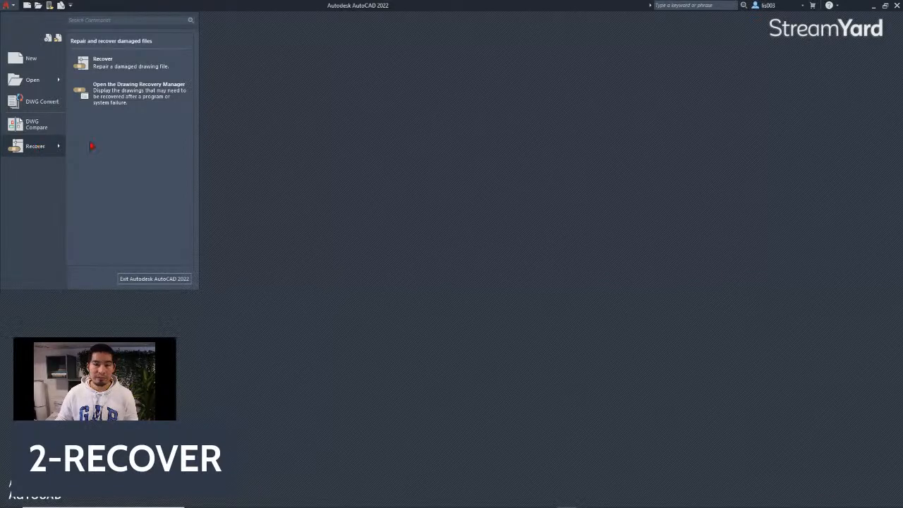
left_click(124, 67)
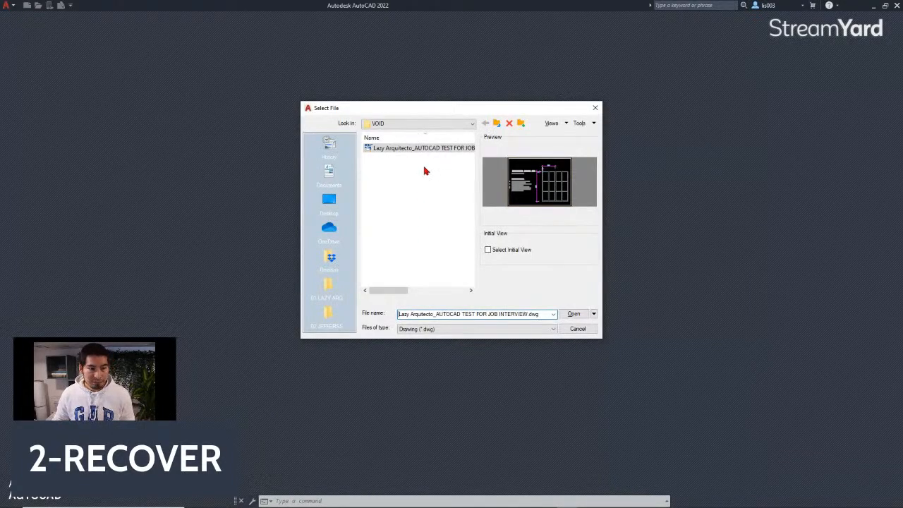
left_click(408, 149)
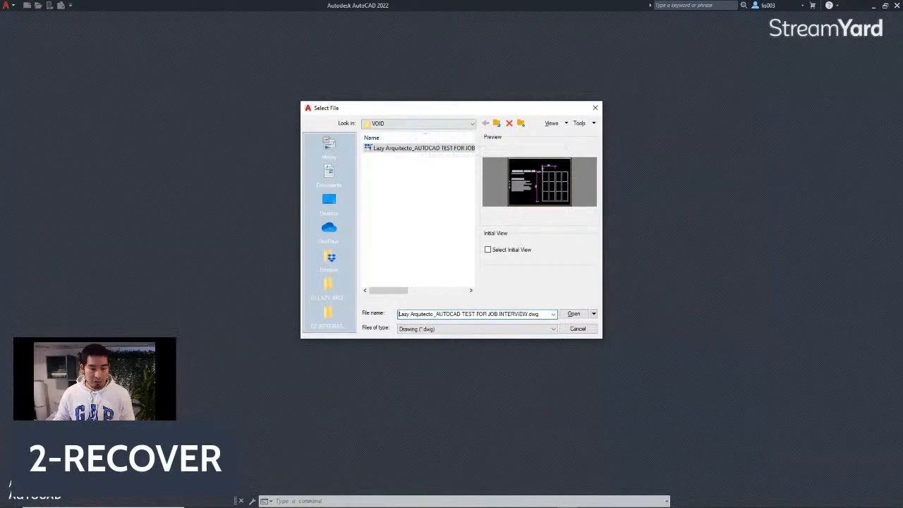
Check the drawing's entry in the VOID folder in File Explorer, moving that window clear of the file selection dialog.
mouse_move(462, 505)
left_click(708, 498)
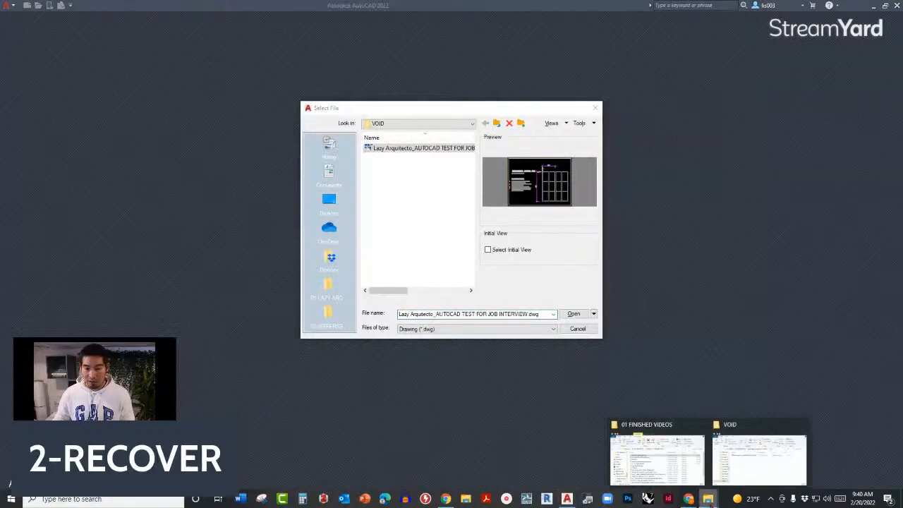
left_click(764, 472)
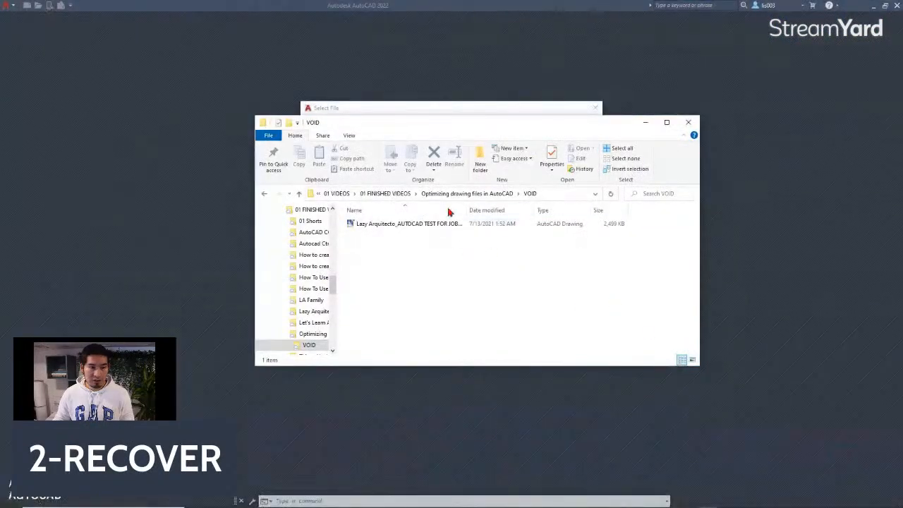
left_click(427, 224)
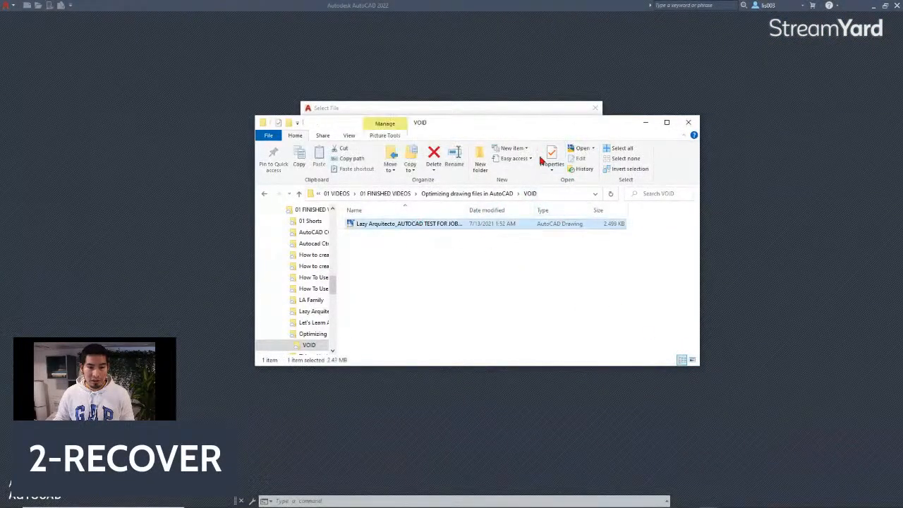
left_click_drag(397, 128, 716, 140)
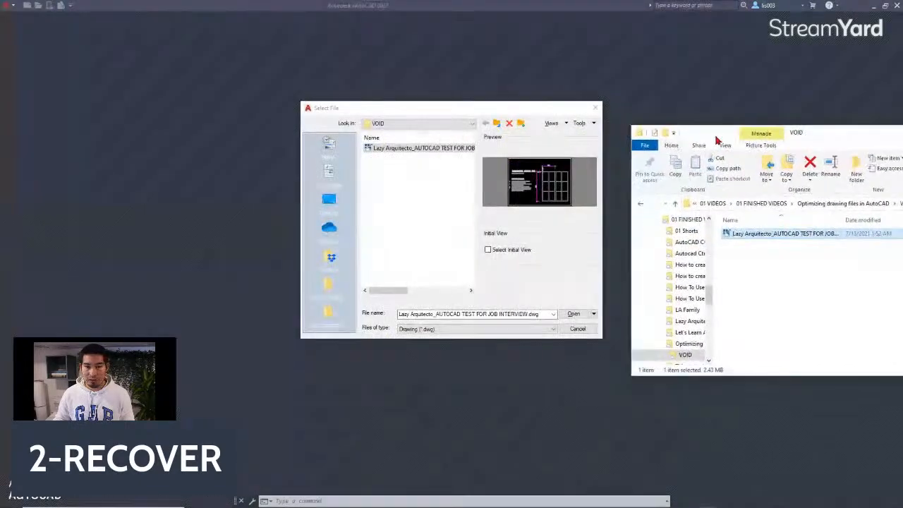
Recover the selected drawing, dismiss the recovery report, and check the VOID folder in File Explorer before returning to the drawing.
left_click(573, 315)
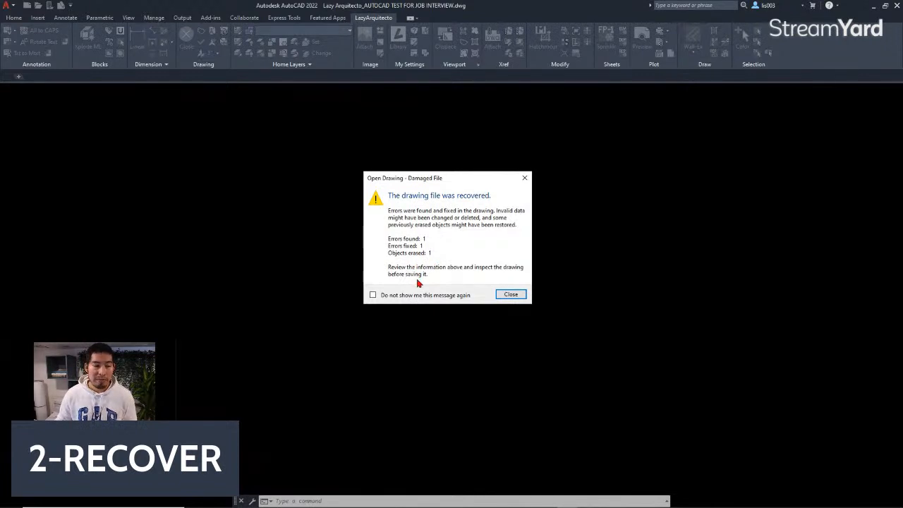
left_click(510, 294)
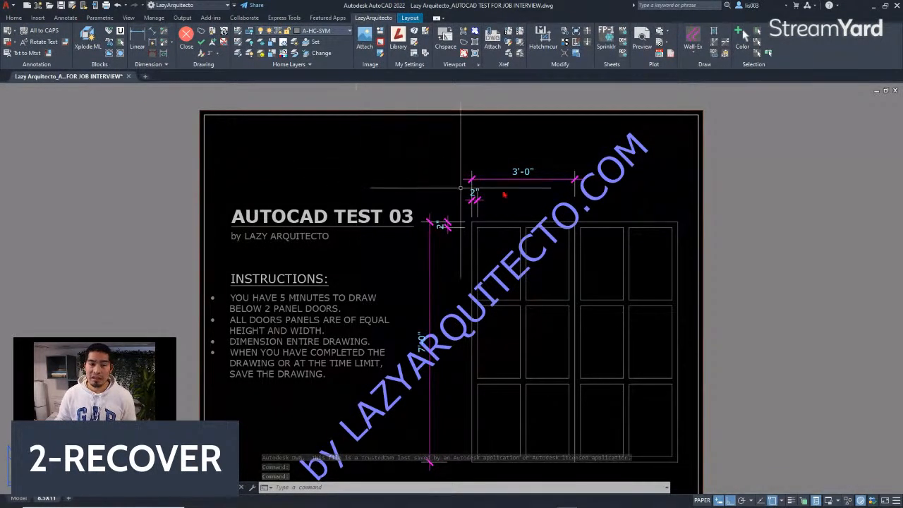
mouse_move(902, 134)
left_mouse_down()
mouse_move(666, 156)
mouse_move(588, 154)
mouse_move(579, 139)
mouse_move(601, 167)
mouse_move(586, 156)
left_mouse_up()
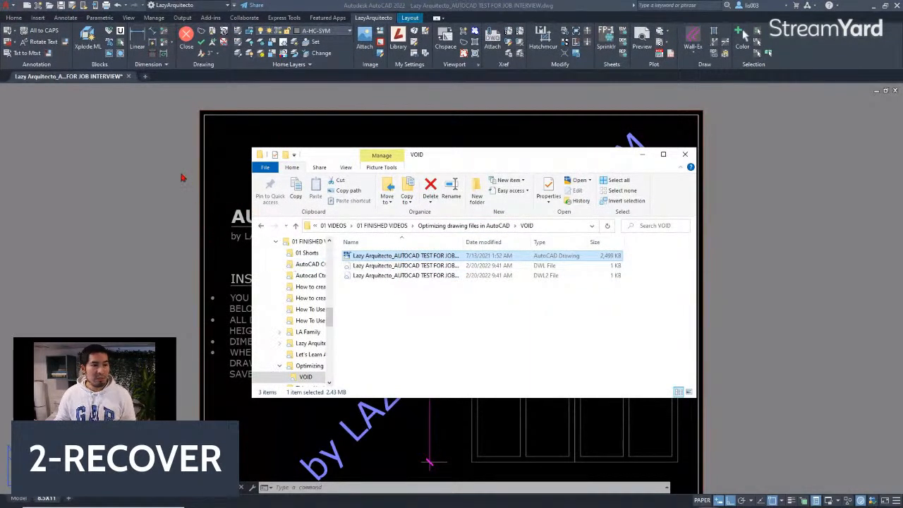
left_click(145, 111)
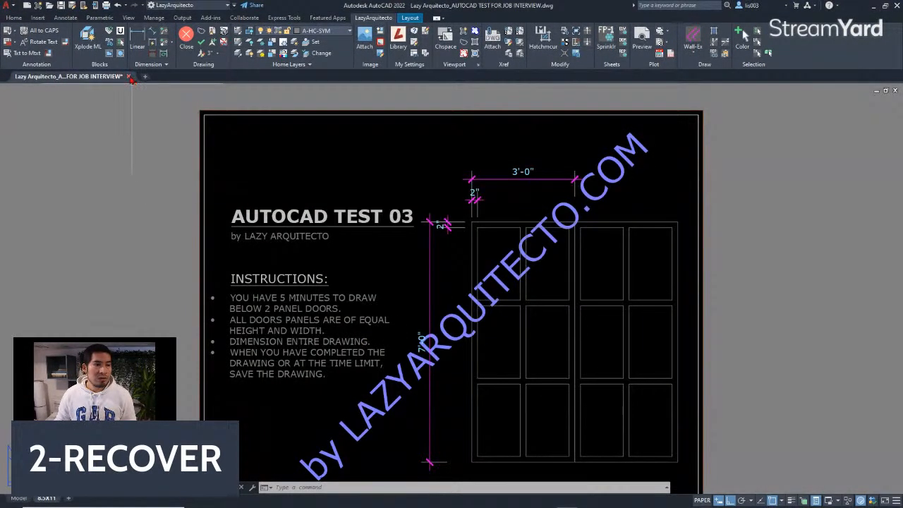
Close the recovered drawing with its changes saved, and bring up the VOID folder in File Explorer.
left_click(129, 78)
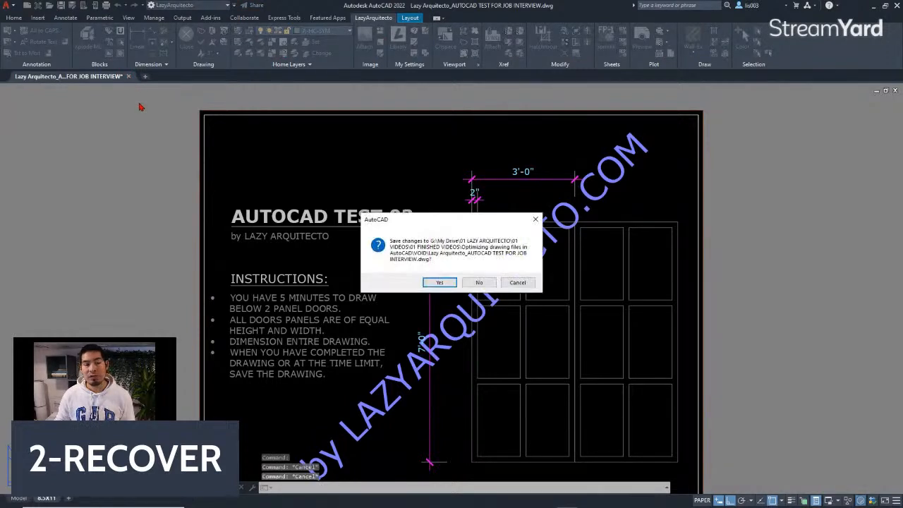
left_click(436, 284)
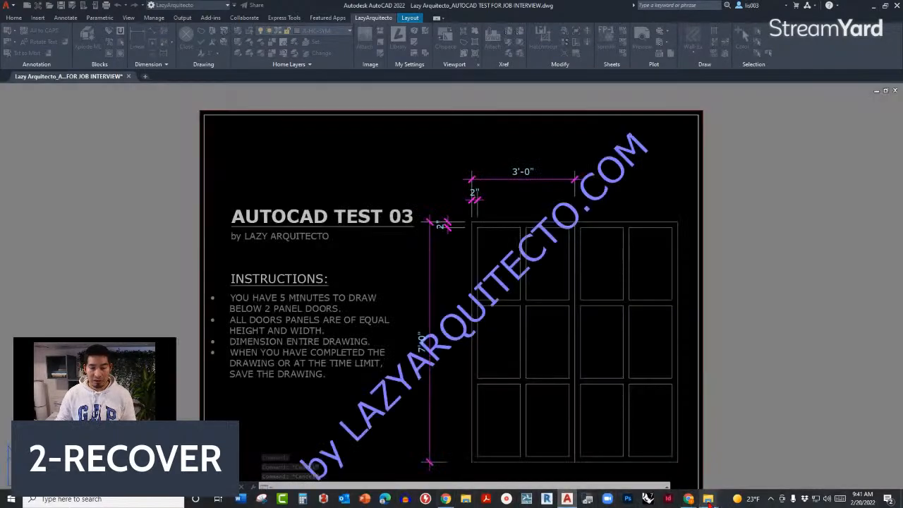
mouse_move(709, 501)
left_click(759, 458)
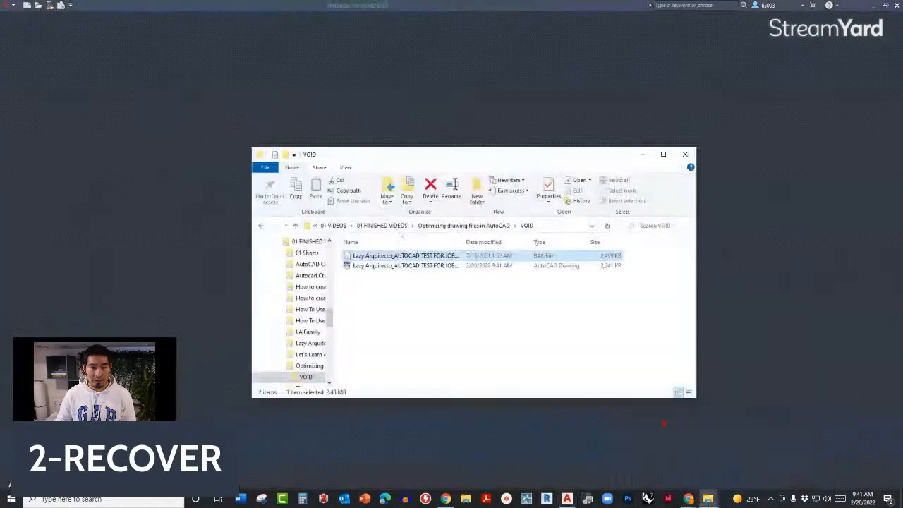
Compare the file sizes of the recovered drawing and its BAK backup in the VOID folder, and move the window aside.
mouse_move(432, 285)
left_mouse_down()
mouse_move(422, 251)
mouse_move(418, 284)
left_mouse_up()
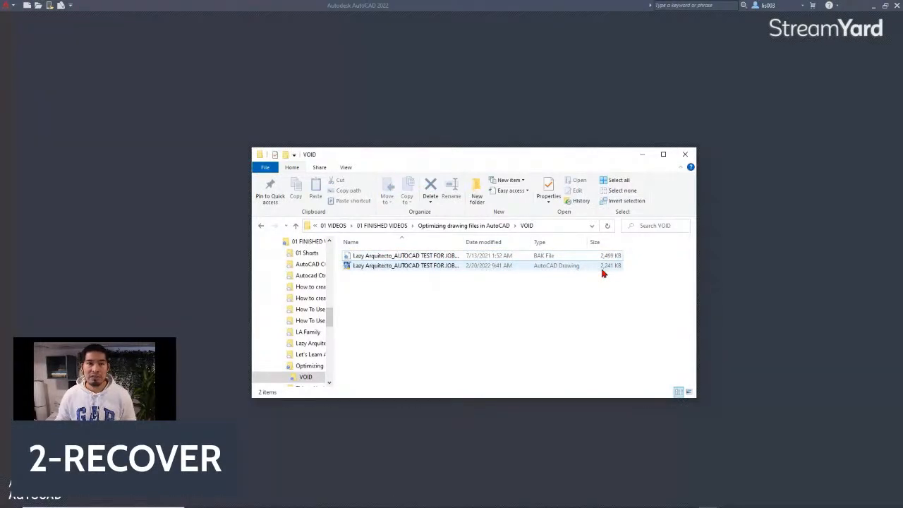
left_click(443, 269)
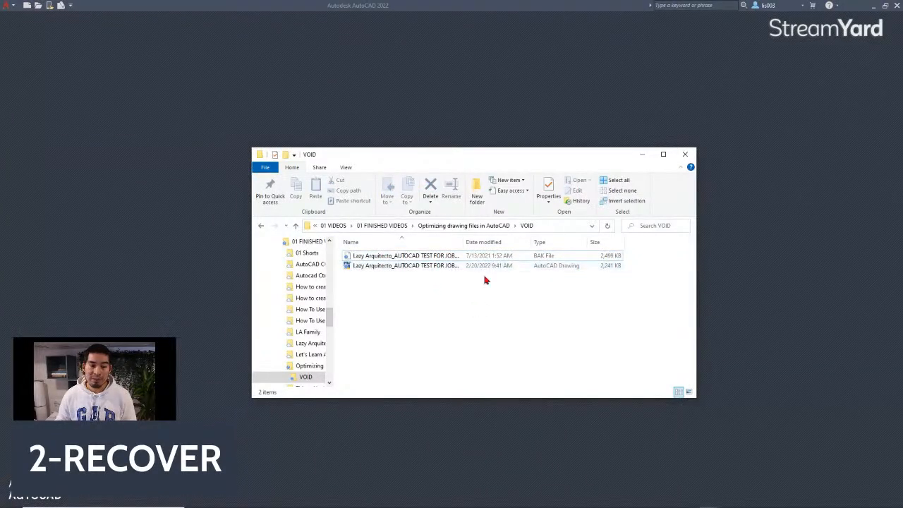
left_click(601, 270)
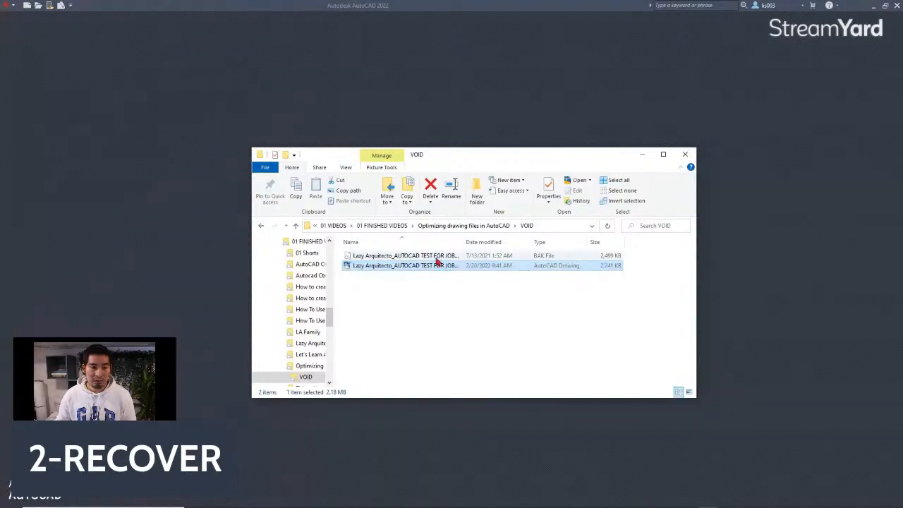
left_click(586, 257)
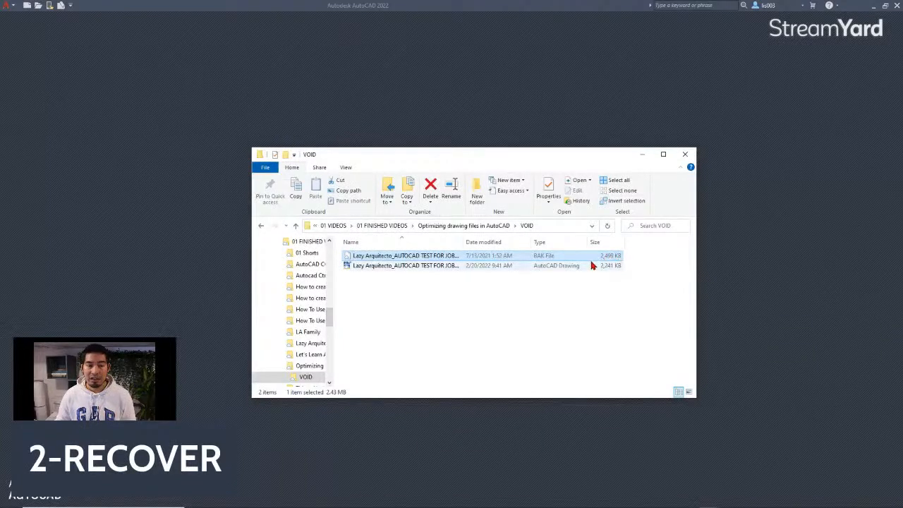
left_click(588, 266)
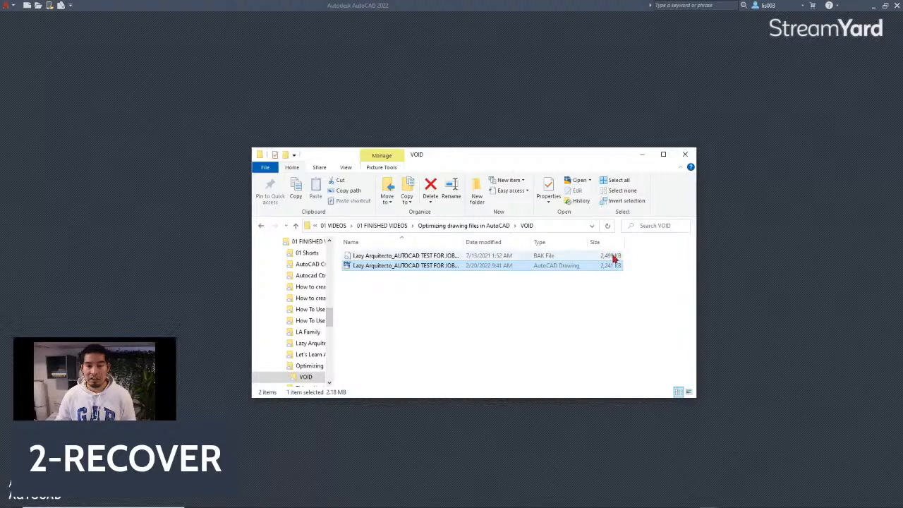
left_click(594, 315)
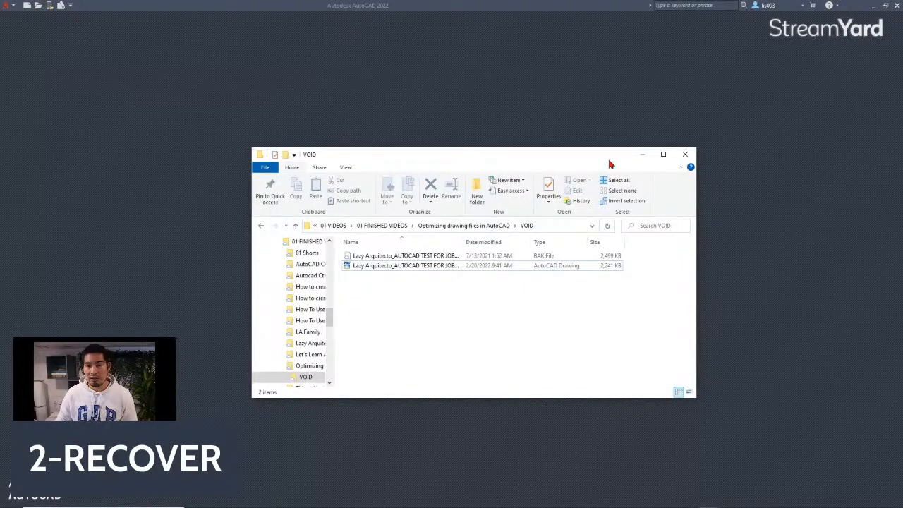
left_click_drag(609, 166, 902, 282)
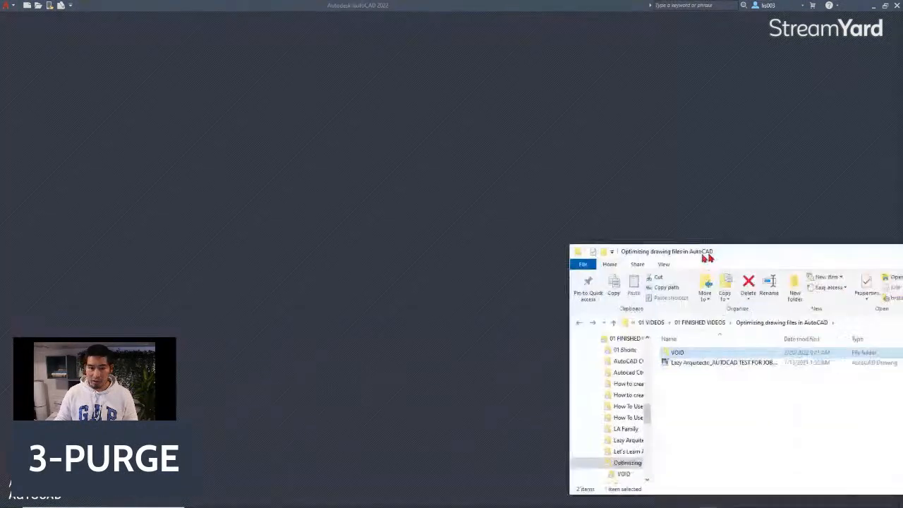
Open Lazy Arquitecto_AUTOCAD TEST FOR JOB INTERVIEW.dwg from the Optimizing drawing files in AutoCAD folder and show its door sheet in model space.
left_click_drag(705, 256, 342, 169)
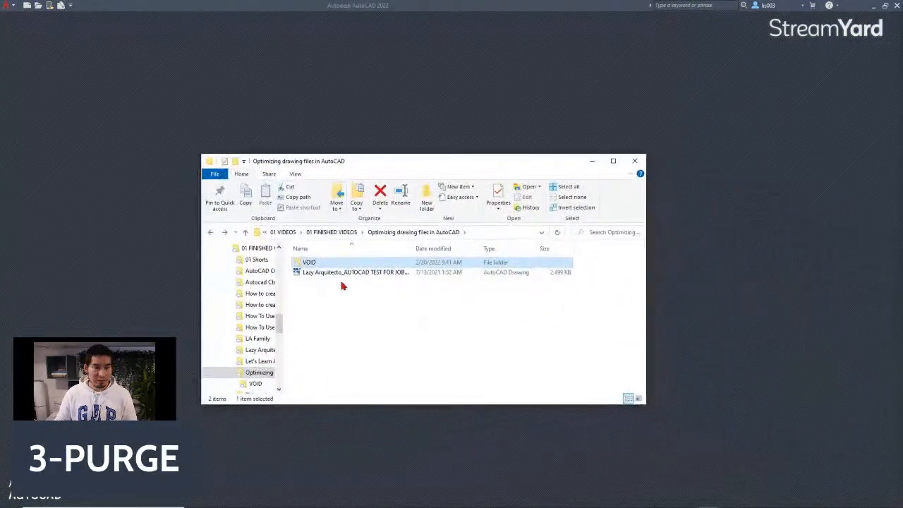
left_click(335, 272)
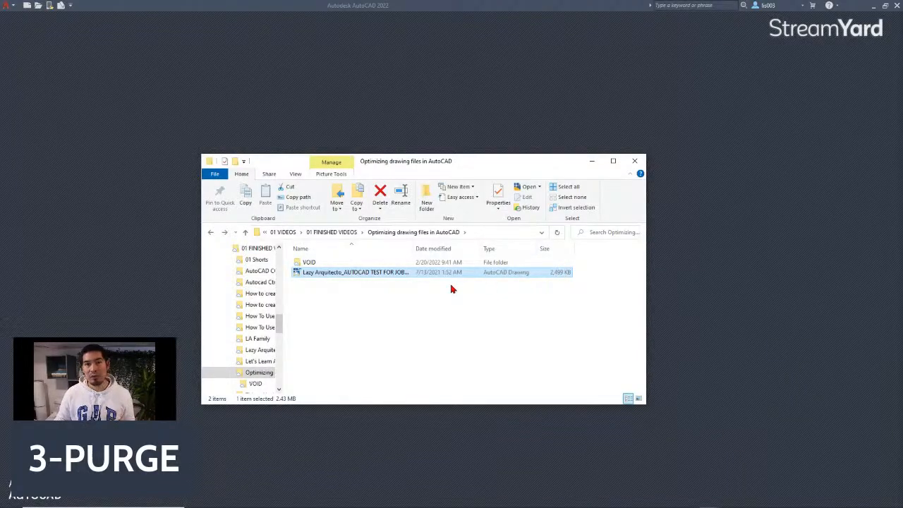
double_click(380, 277)
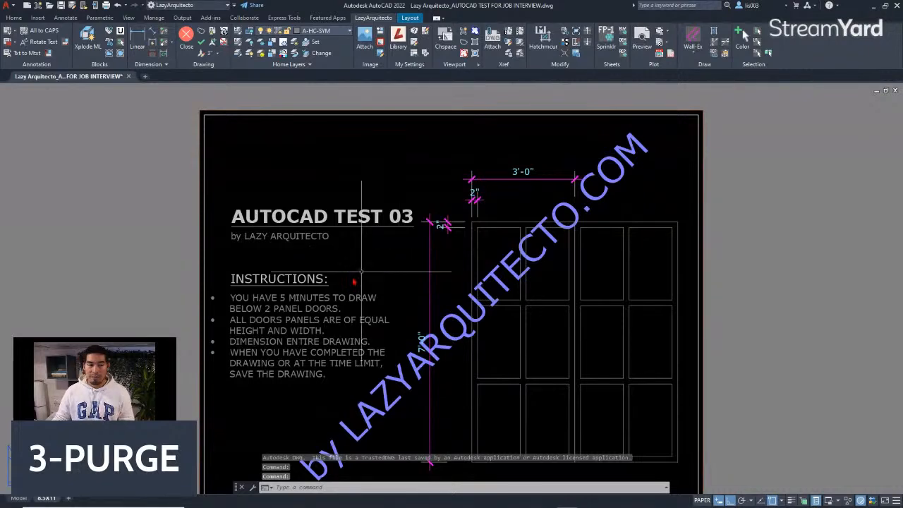
left_click(20, 498)
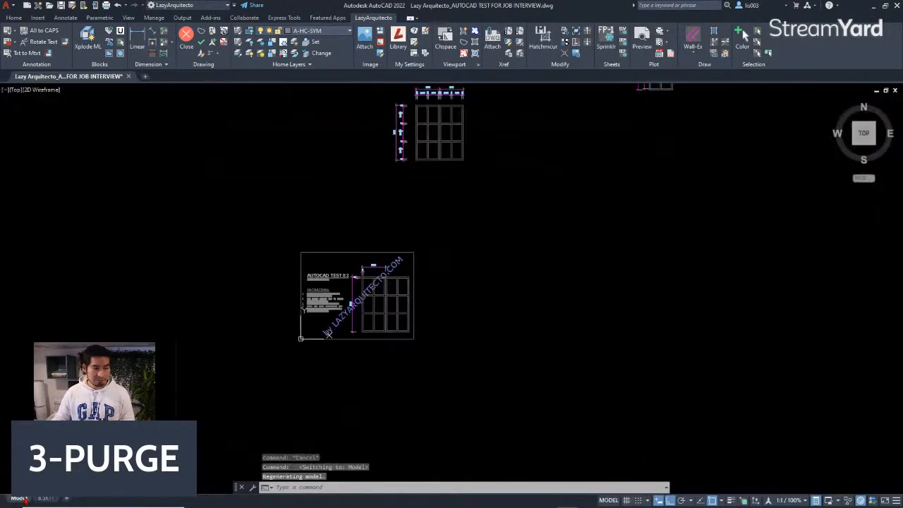
scroll(312, 323, "up", 5)
mouse_move(347, 308)
middle_mouse_down()
mouse_move(307, 341)
mouse_move(308, 368)
middle_mouse_up()
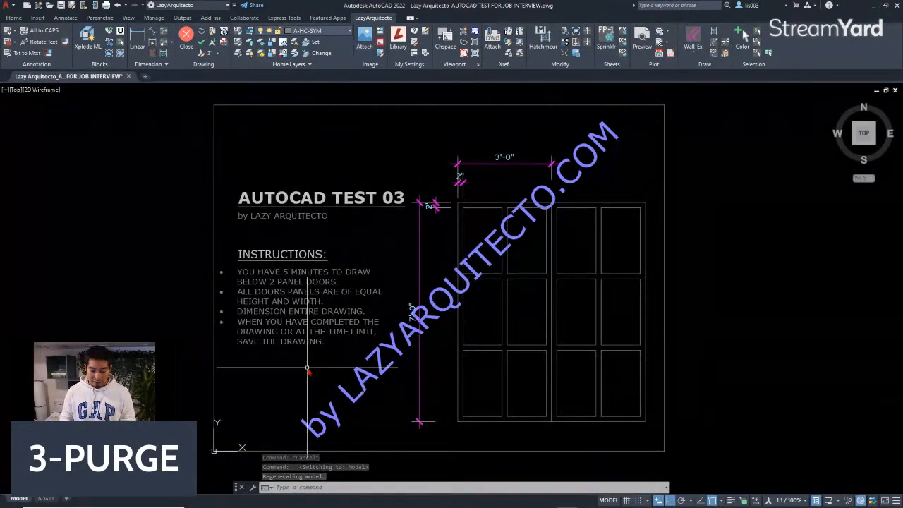
Run Purge with All items checked, purge all unused items from the drawing, and close the dialog.
type("PU")
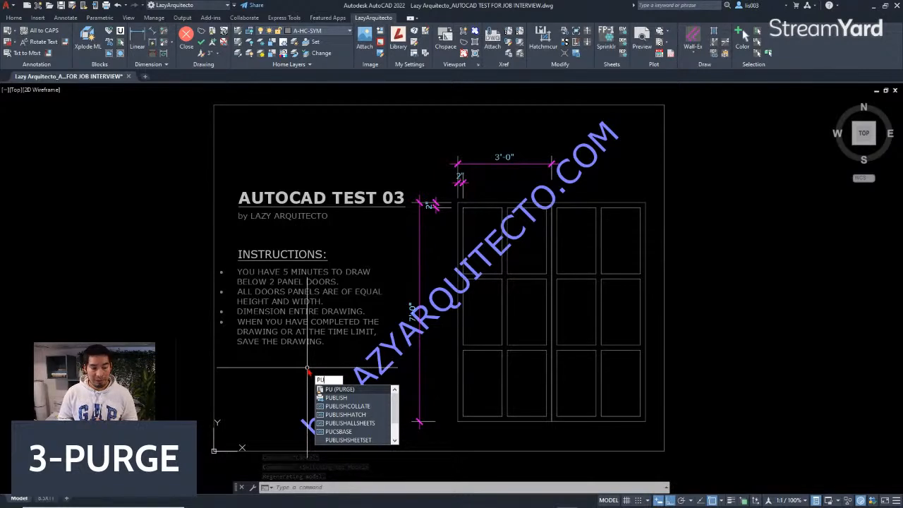
key("Return")
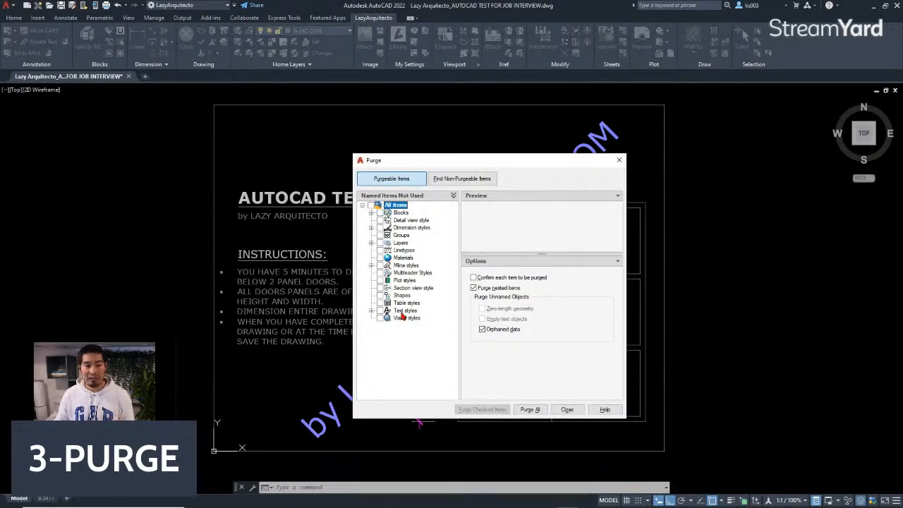
left_click(372, 204)
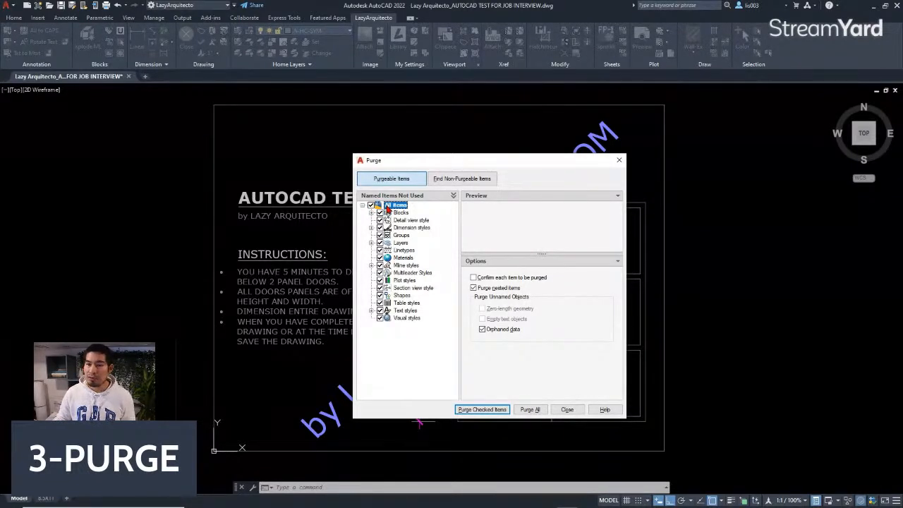
left_click(529, 410)
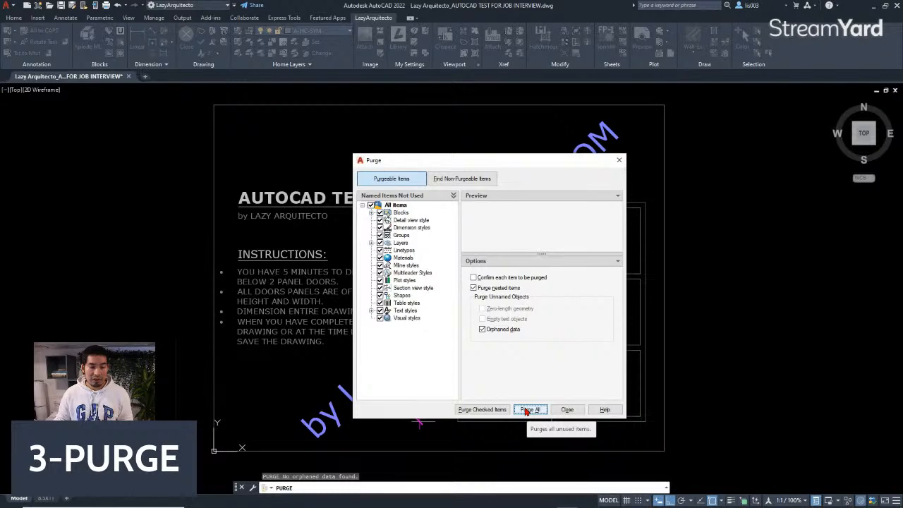
left_click(566, 412)
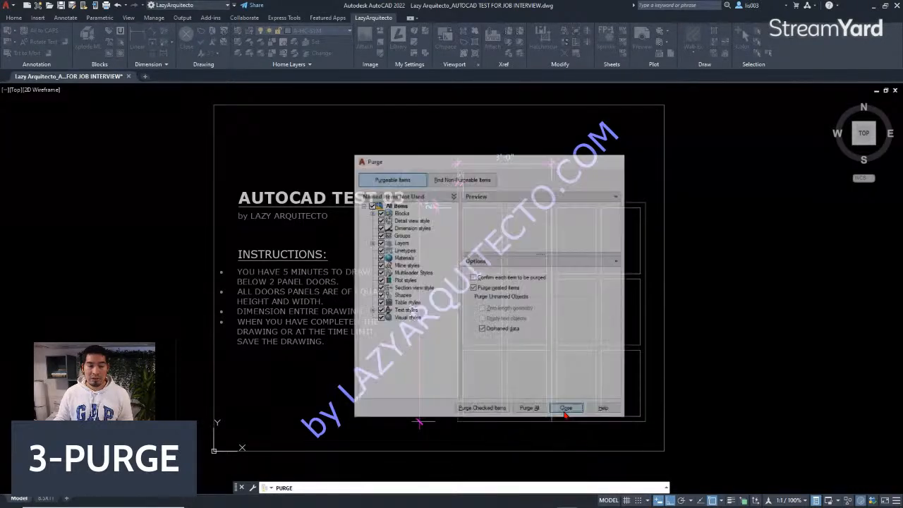
Check the command history and the drawing's size in the Optimizing drawing files in AutoCAD folder, moving the File Explorer window aside.
key("F2")
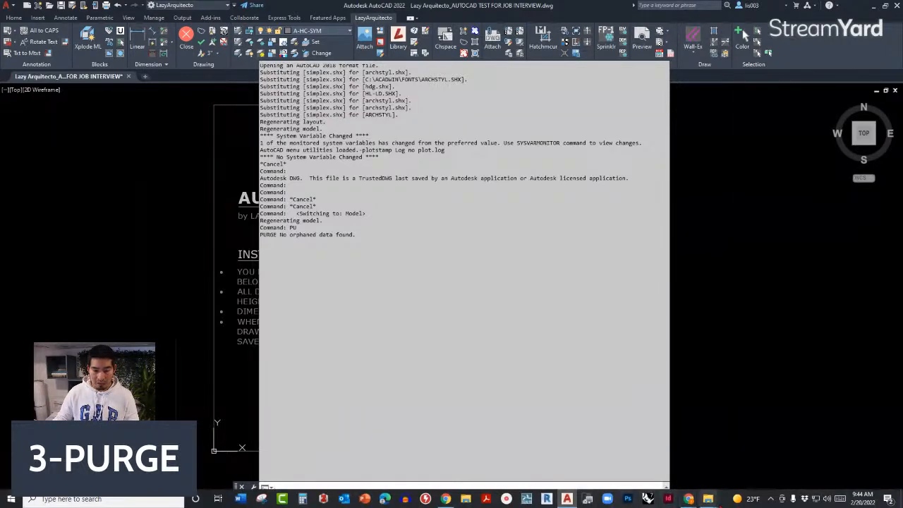
left_click(708, 499)
left_click(752, 472)
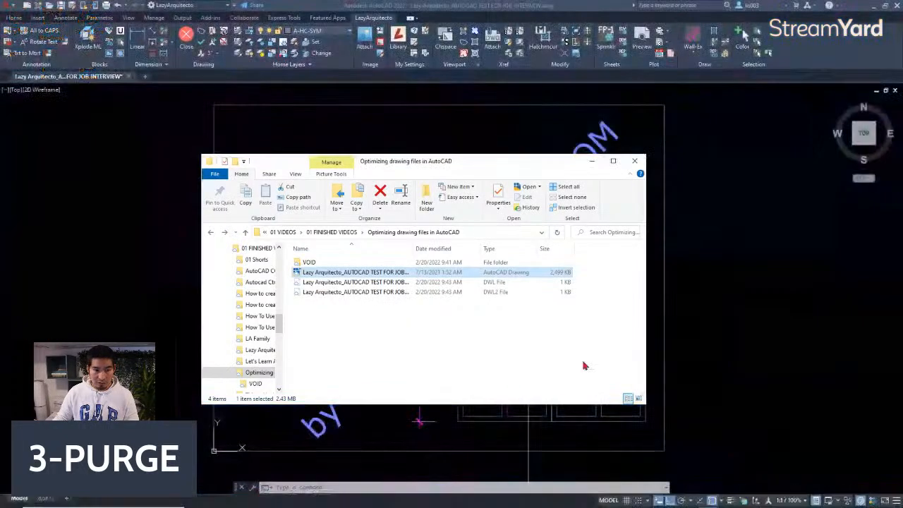
left_click_drag(451, 170, 902, 170)
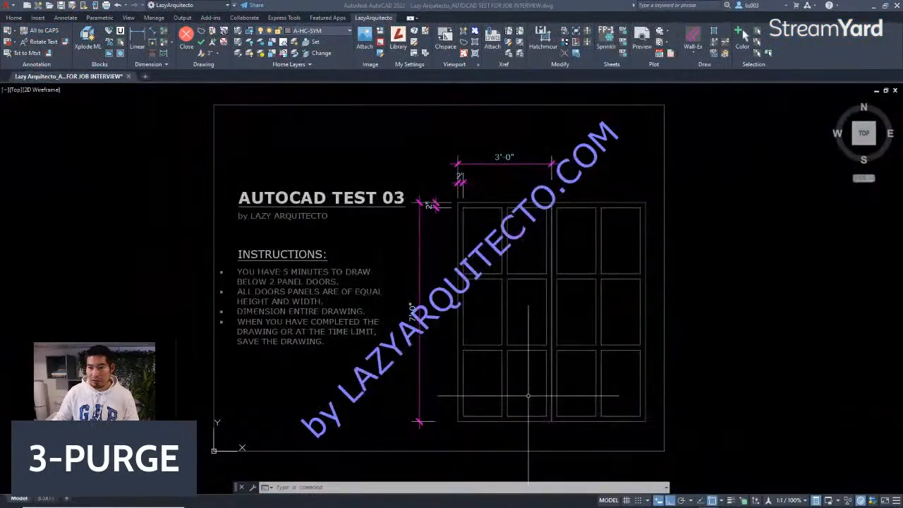
Return to the purged drawing, leave any active command, and save the drawing under its current name.
left_click(187, 151)
type("pu")
key("Return")
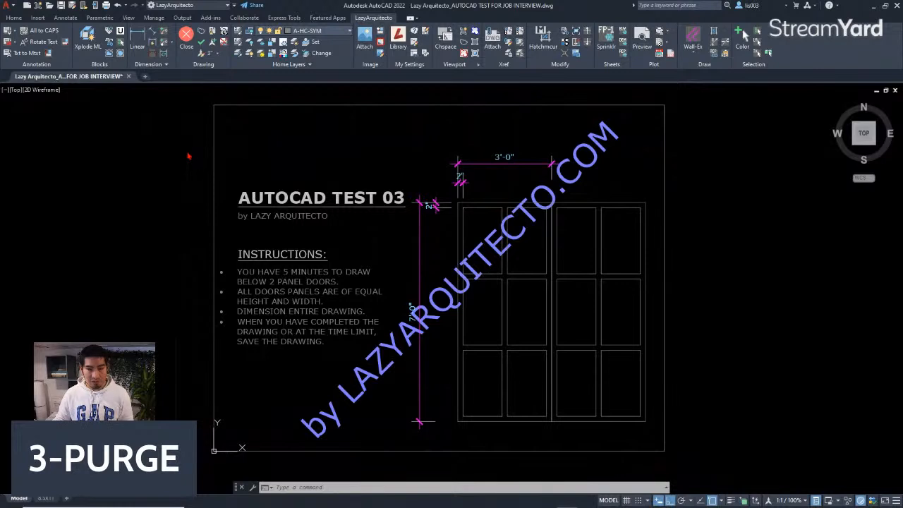
key("Escape")
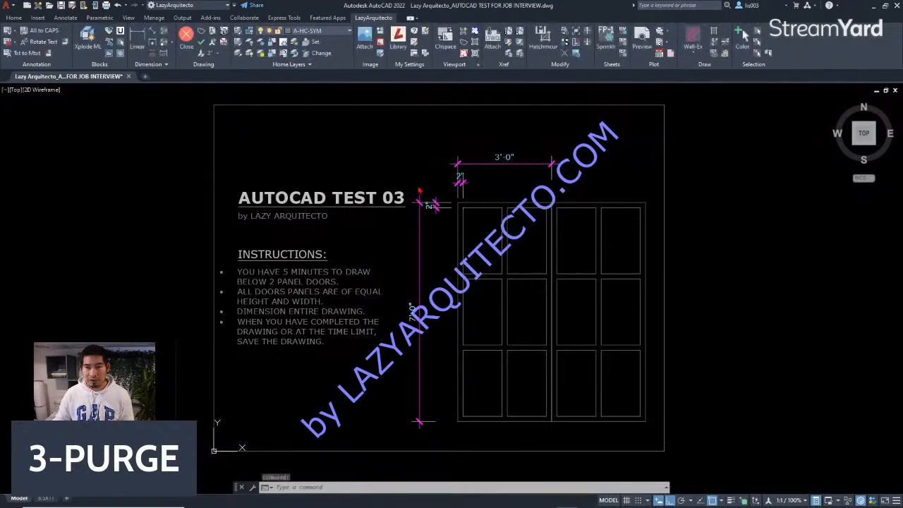
key("ctrl+s")
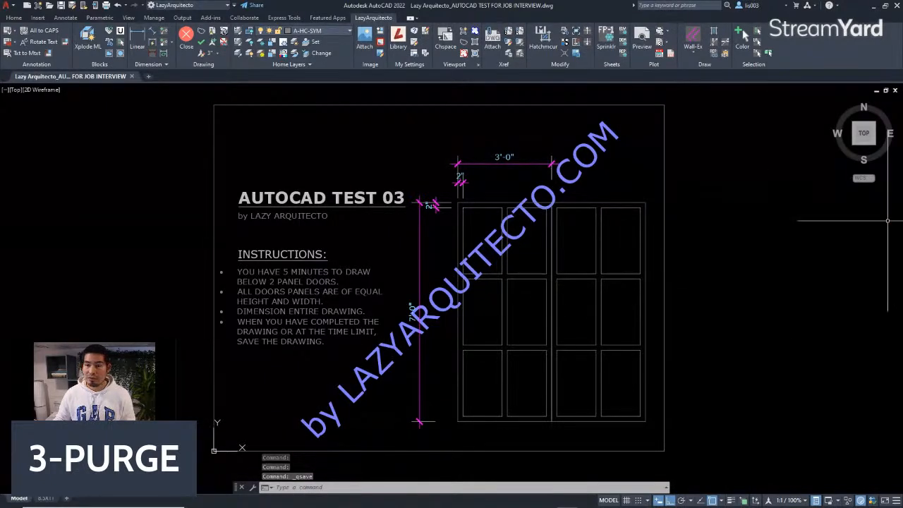
Check the saved drawing's size beside its BAK file in File Explorer, and move the window out of the way.
mouse_move(902, 169)
left_mouse_down()
mouse_move(543, 164)
mouse_move(307, 149)
left_mouse_up()
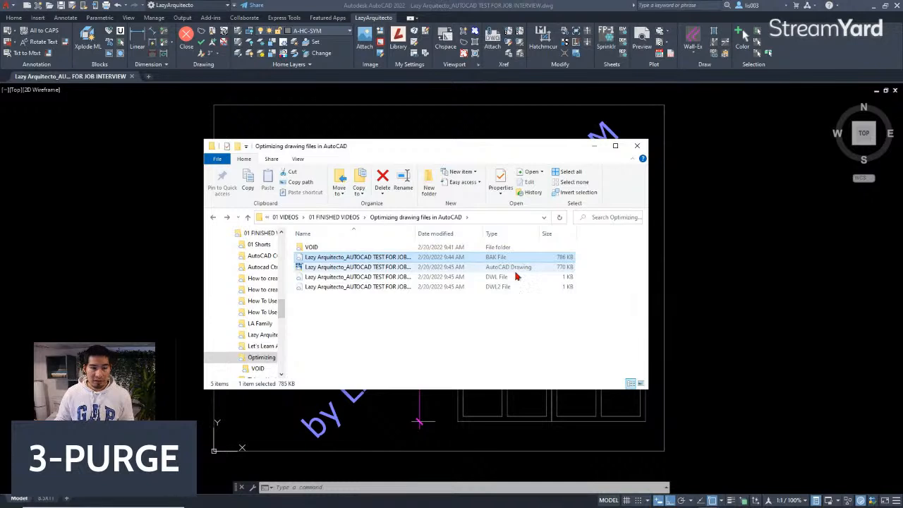
left_click(373, 268)
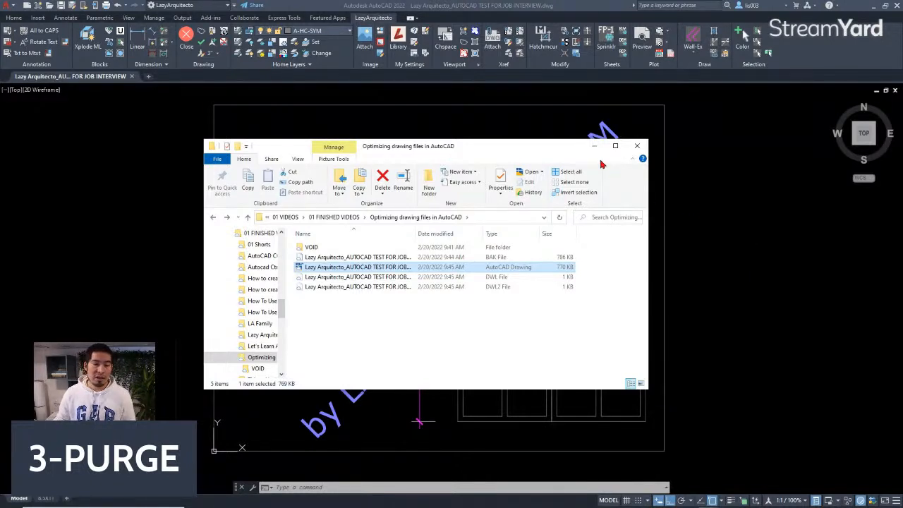
mouse_move(444, 149)
left_mouse_down()
mouse_move(505, 151)
mouse_move(512, 171)
mouse_move(549, 189)
mouse_move(902, 221)
left_mouse_up()
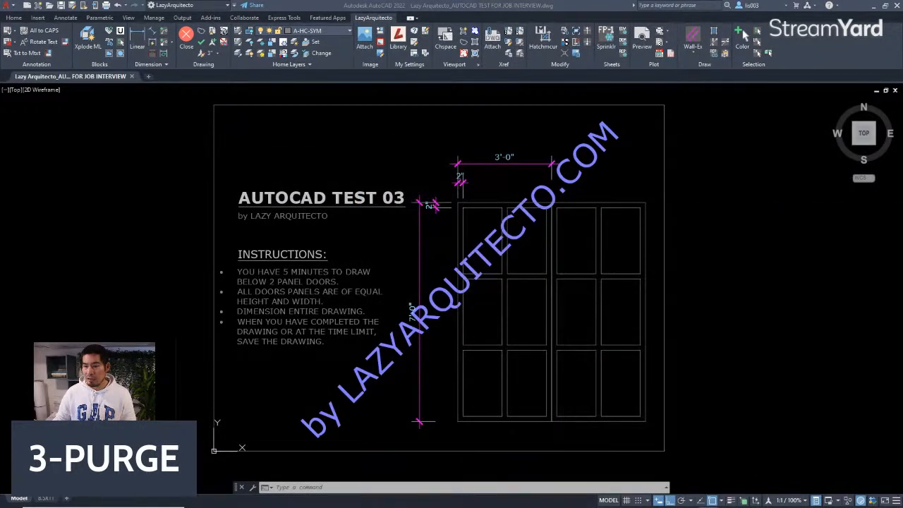
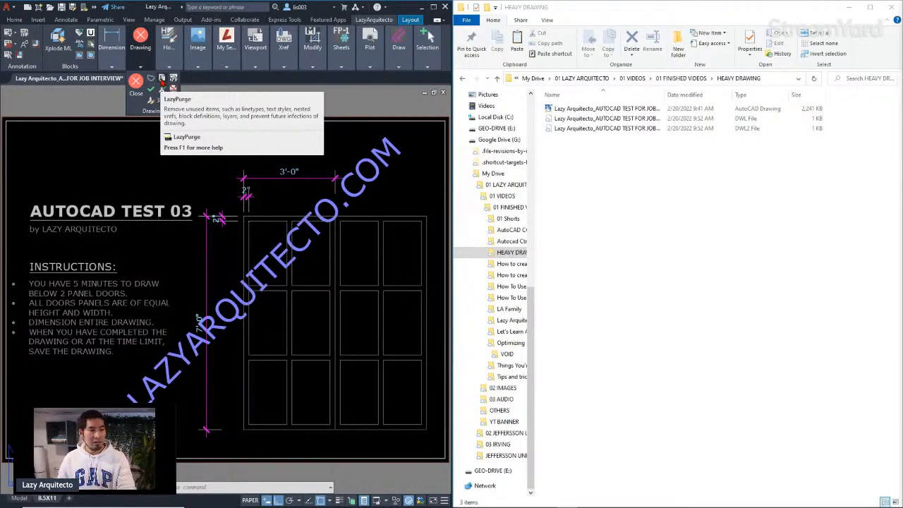
Run LazyPurge on the open drawing and compare its file size with the BAK file in the HEAVY DRAWING folder.
left_click(162, 80)
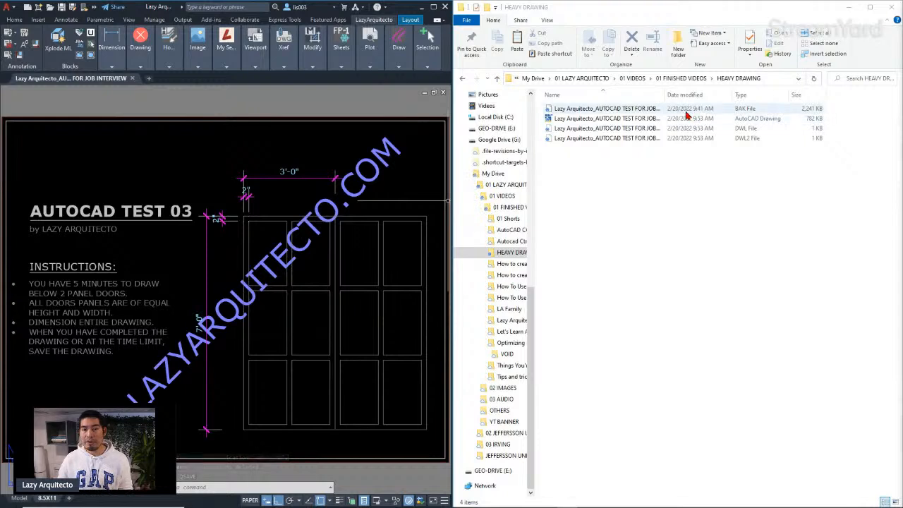
left_click(708, 109)
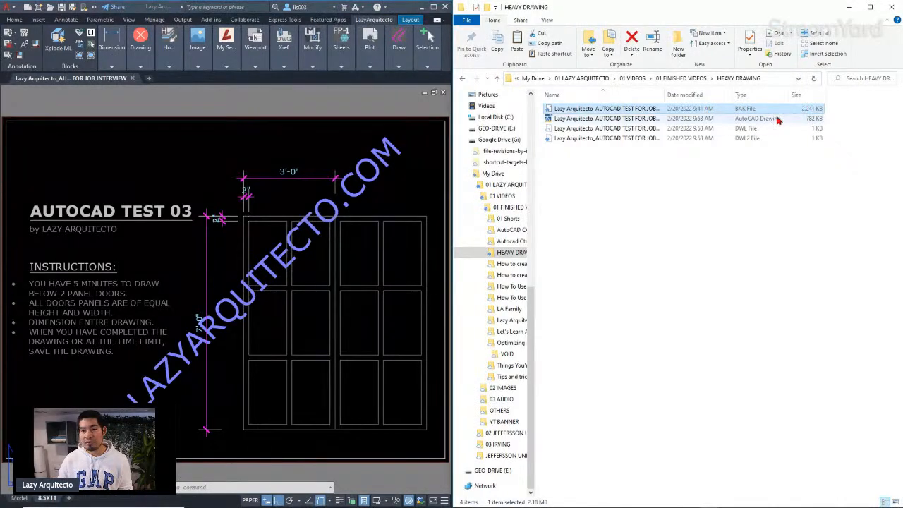
left_click(645, 122)
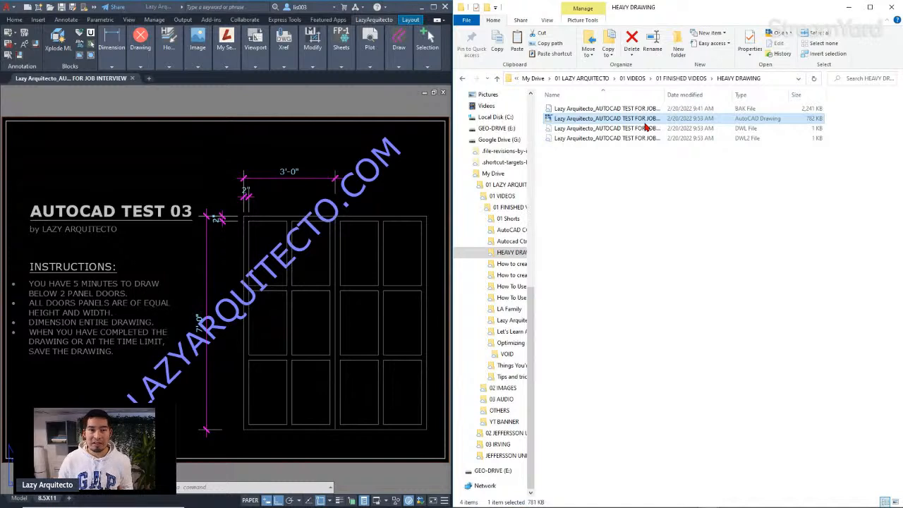
left_click(642, 175)
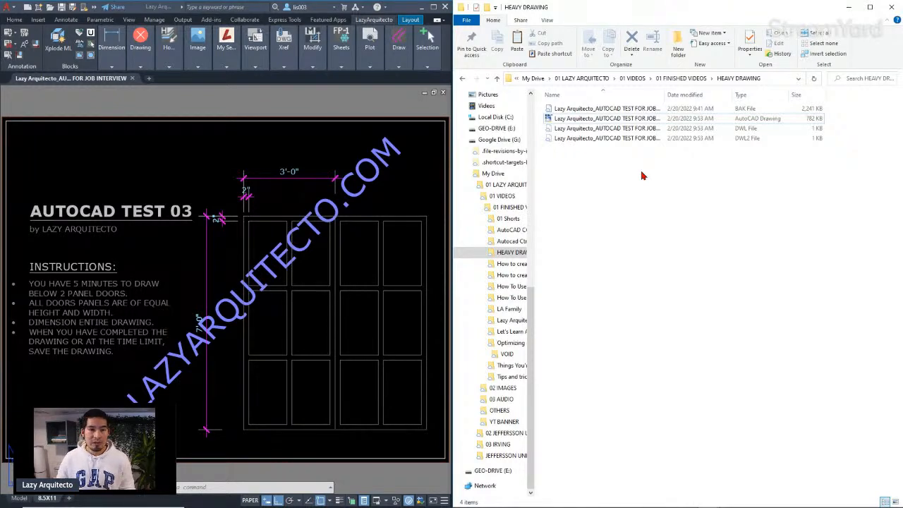
left_click(389, 104)
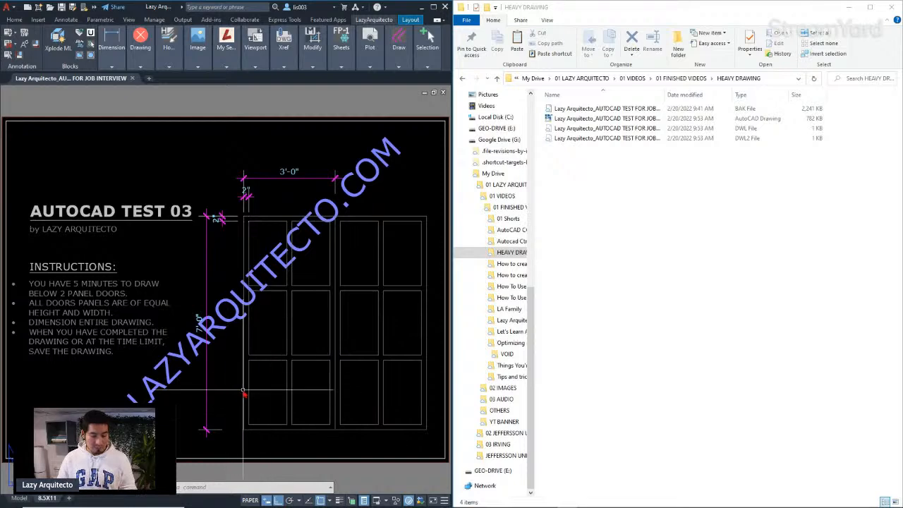
Examine the command history for the blocks, layers, styles and registered applications that LazyPurge deleted from the drawing.
key("F2")
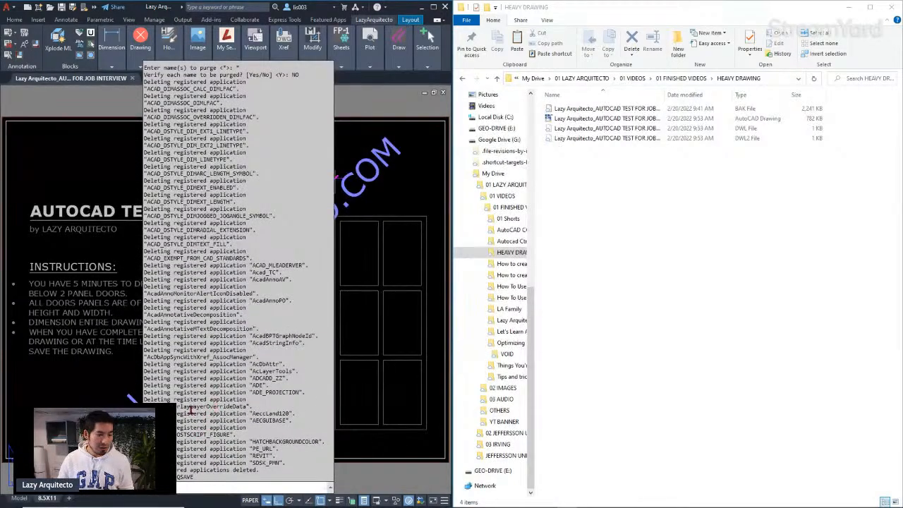
scroll(191, 410, "up", 10)
scroll(239, 353, "up", 5)
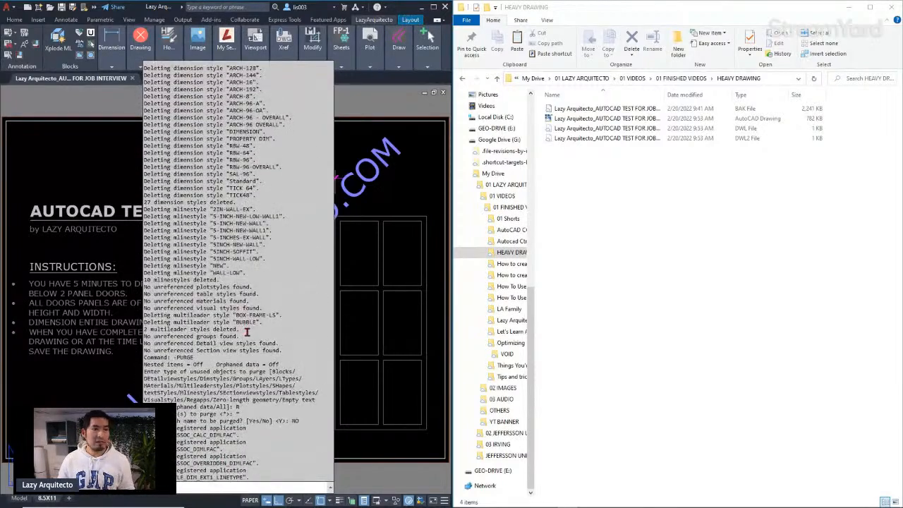
scroll(243, 339, "up", 2)
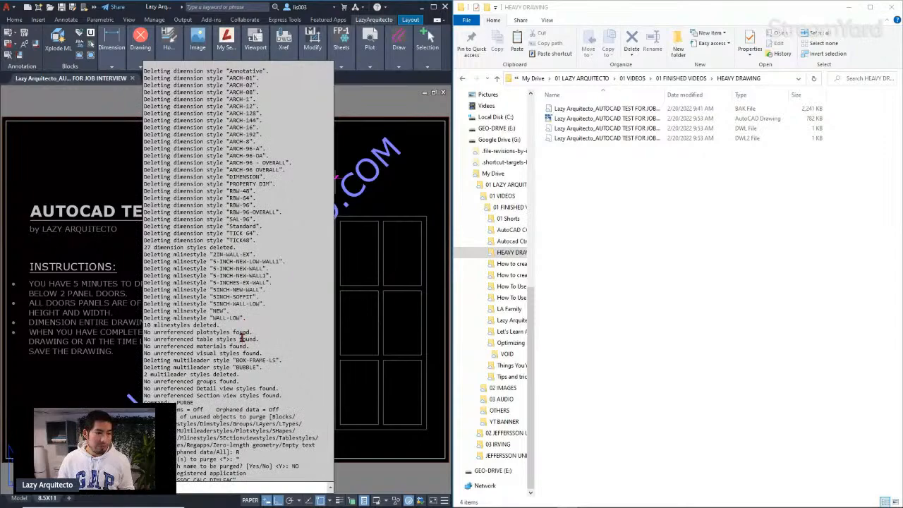
scroll(242, 345, "up", 10)
scroll(254, 268, "up", 12)
scroll(257, 256, "up", 7)
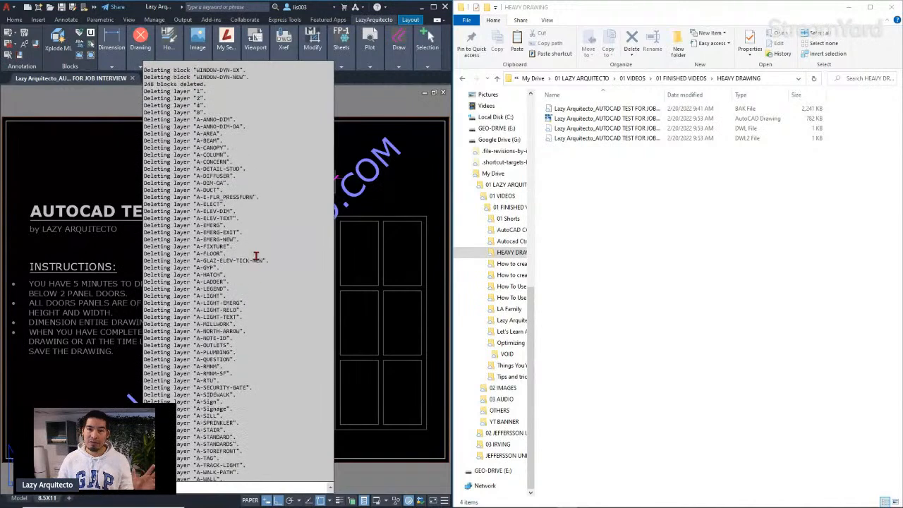
scroll(261, 257, "up", 3)
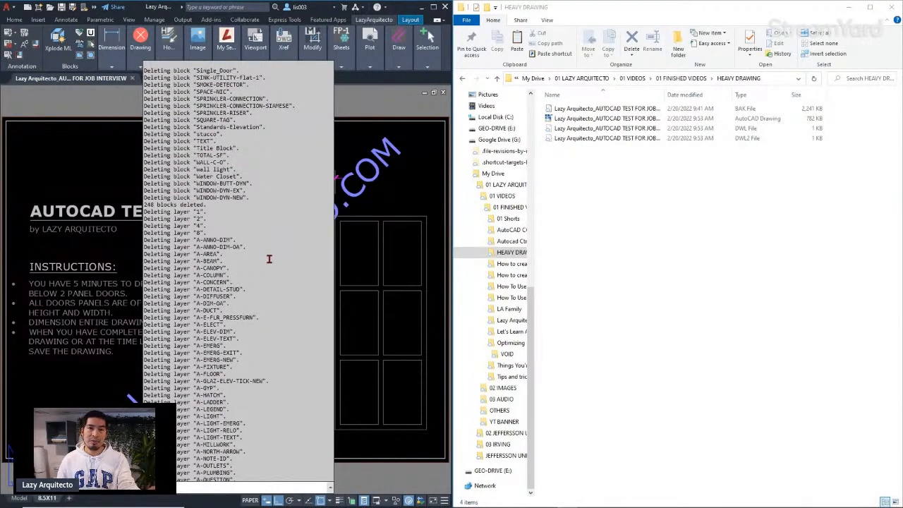
scroll(269, 259, "up", 14)
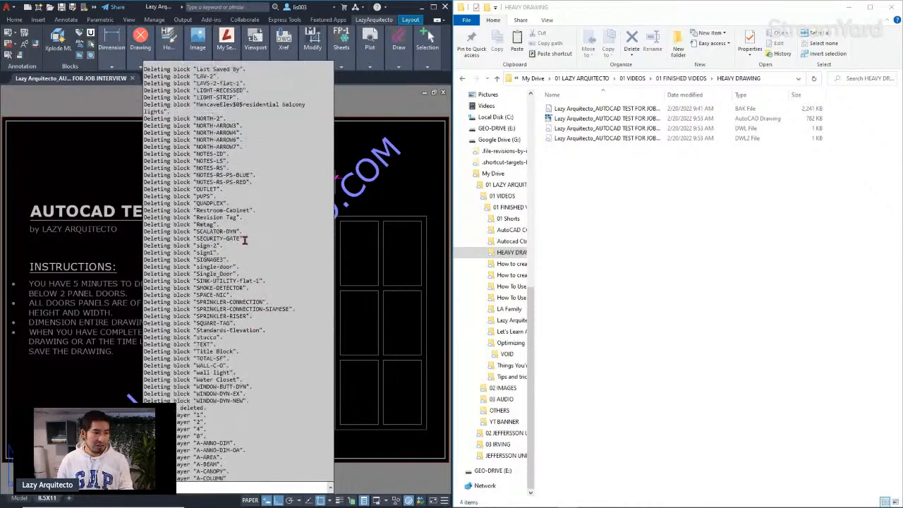
scroll(240, 249, "up", 5)
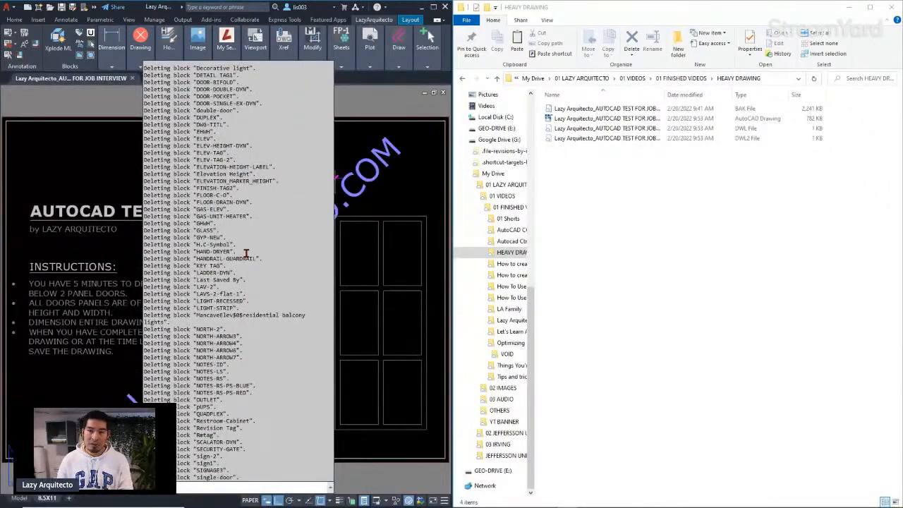
scroll(246, 254, "up", 15)
scroll(265, 210, "up", 8)
scroll(246, 182, "down", 3)
scroll(246, 181, "up", 3)
left_click(390, 108)
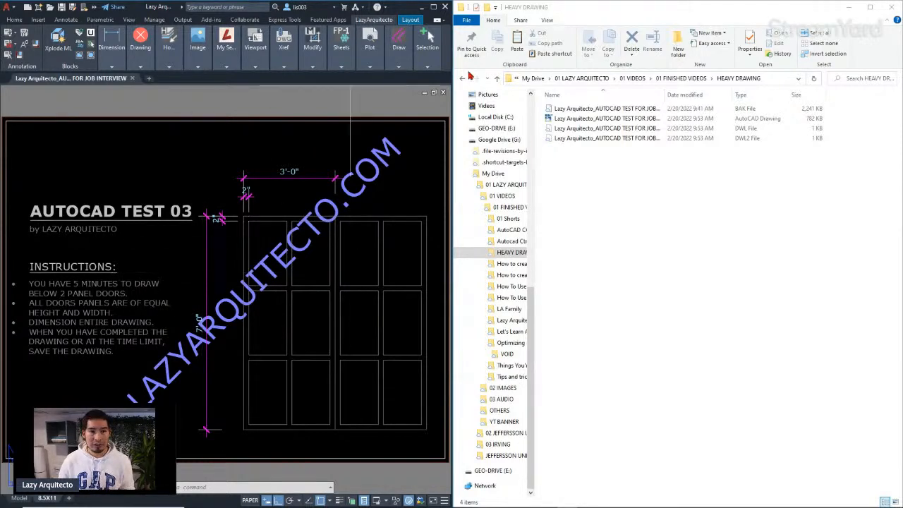
Maximize the AutoCAD window, then bring back the HEAVY DRAWING folder and copy the drawing's BAK file.
left_click(850, 8)
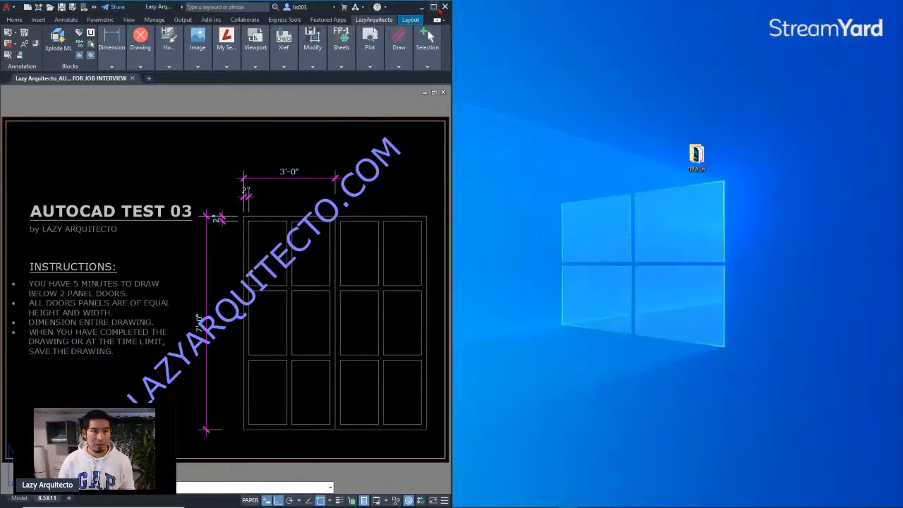
left_click(434, 7)
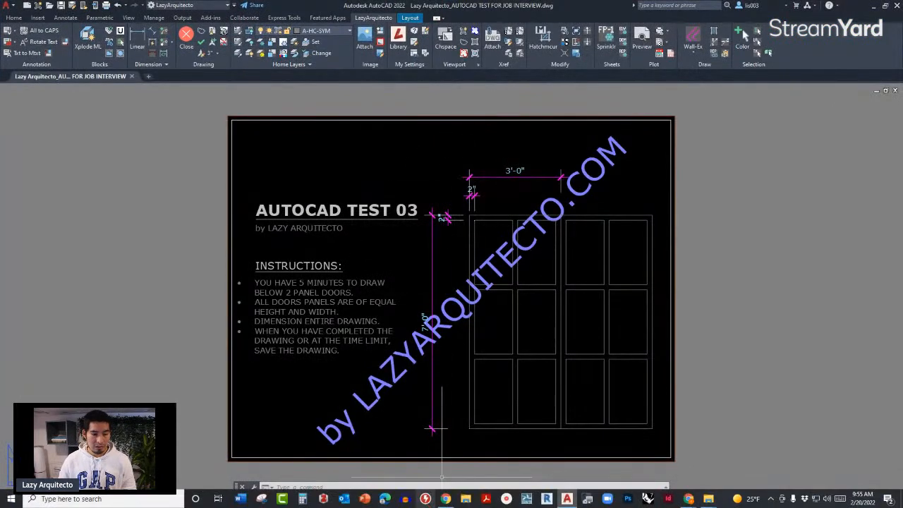
left_click(708, 499)
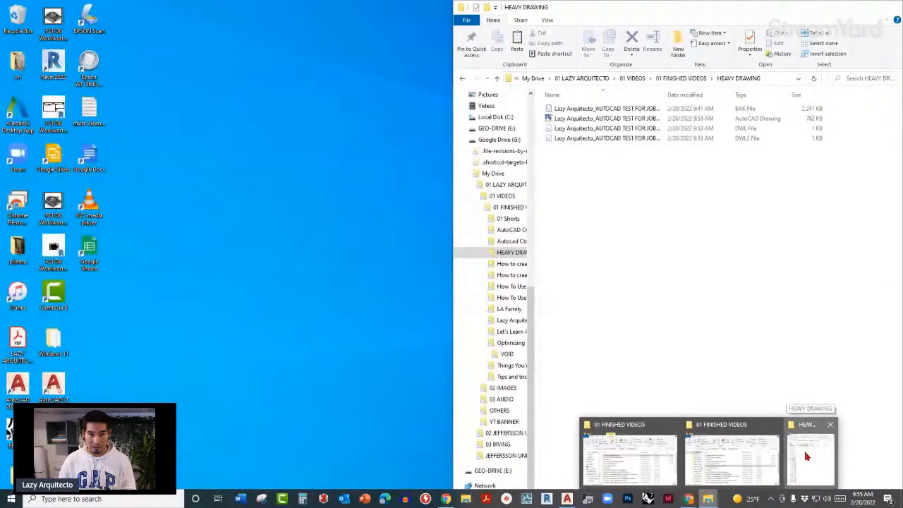
left_click(797, 458)
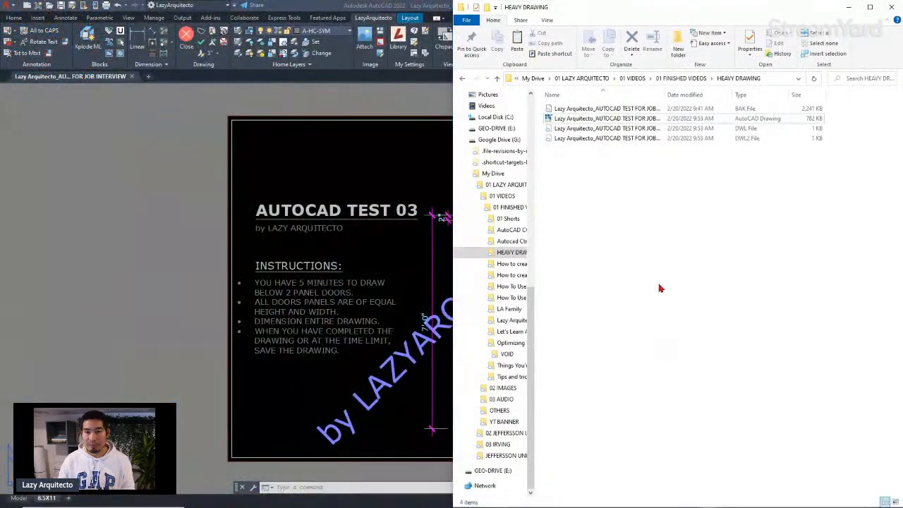
left_click(606, 110)
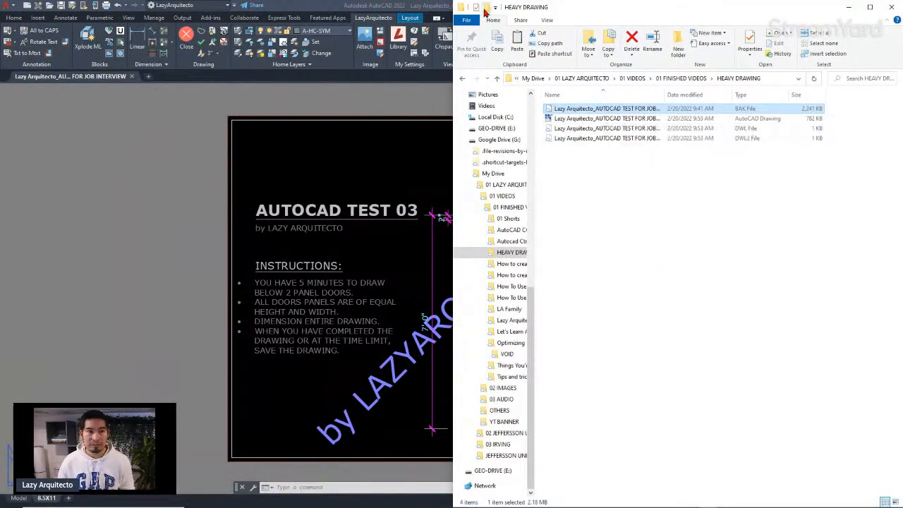
Create a subfolder named LAZY PURGE in the HEAVY DRAWING folder and open it.
key("ctrl+shift+n")
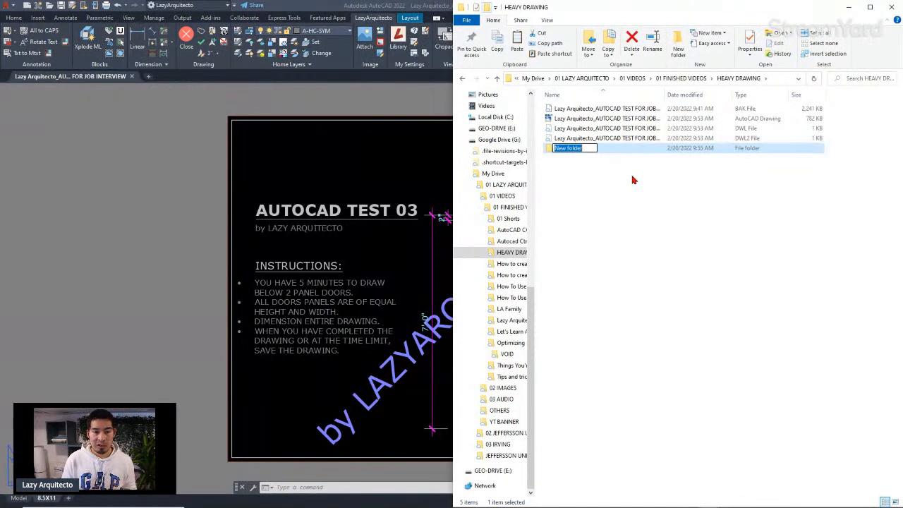
type("LAZY")
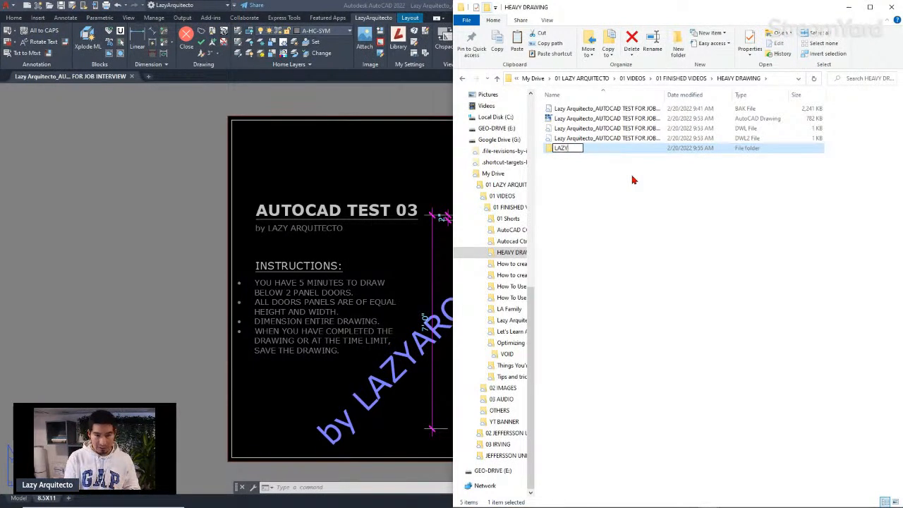
type(" PURG")
key("Return")
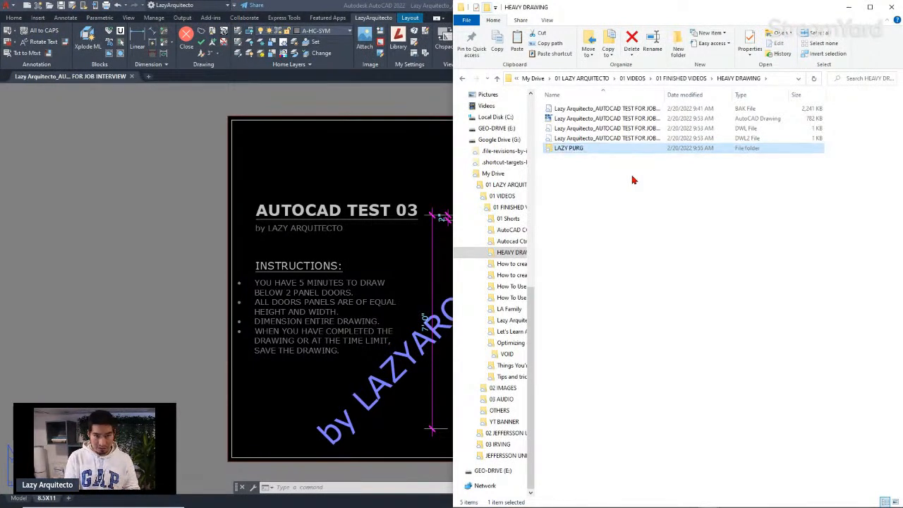
key("F2")
key("End")
type("E")
key("Return")
key("Return")
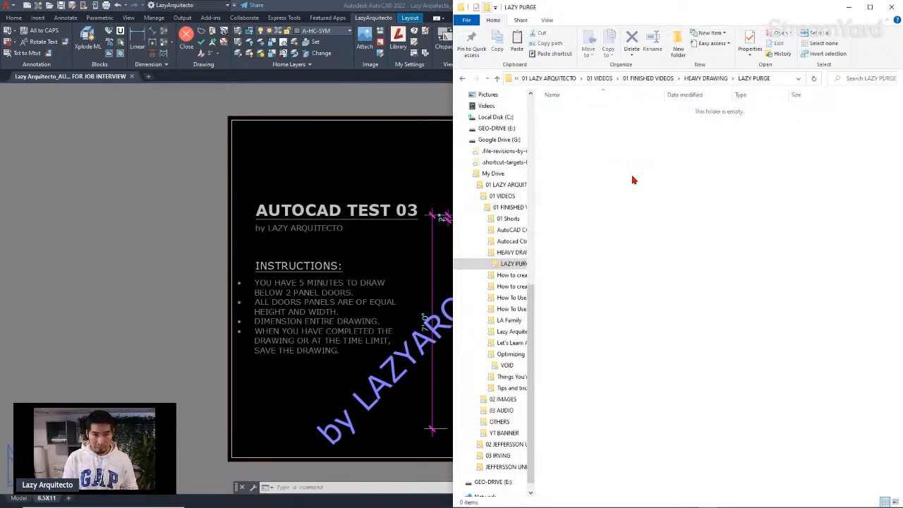
Paste the BAK file into the LAZY PURGE folder and change its extension to DWG.
key("ctrl+v")
key("F2")
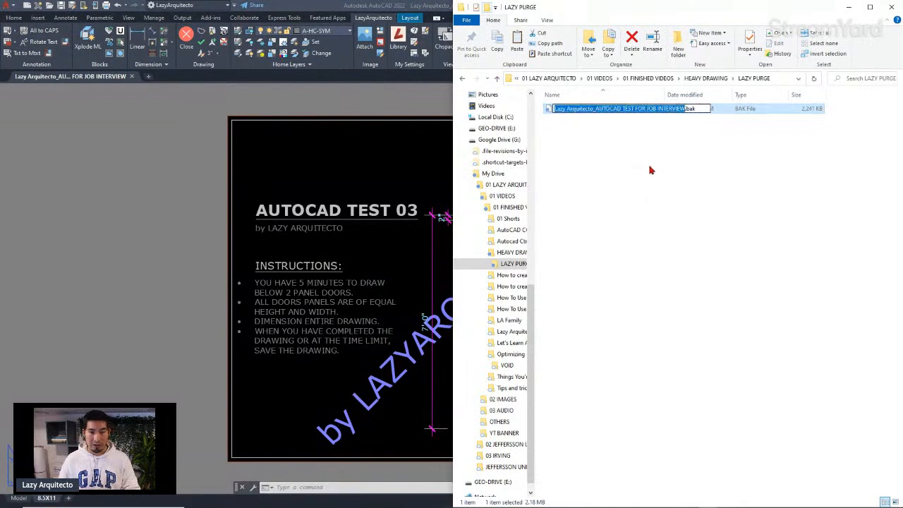
left_click(700, 108)
key("BackSpace")
key("BackSpace")
key("BackSpace")
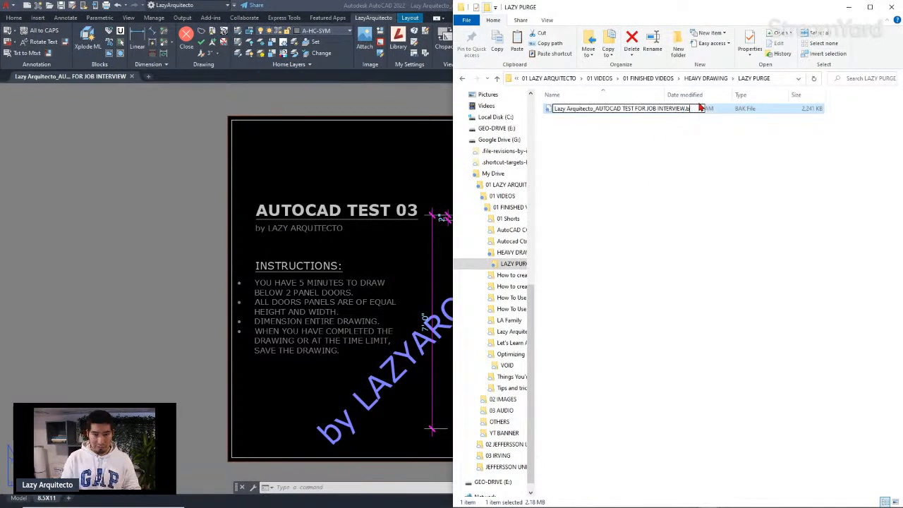
type("DWG")
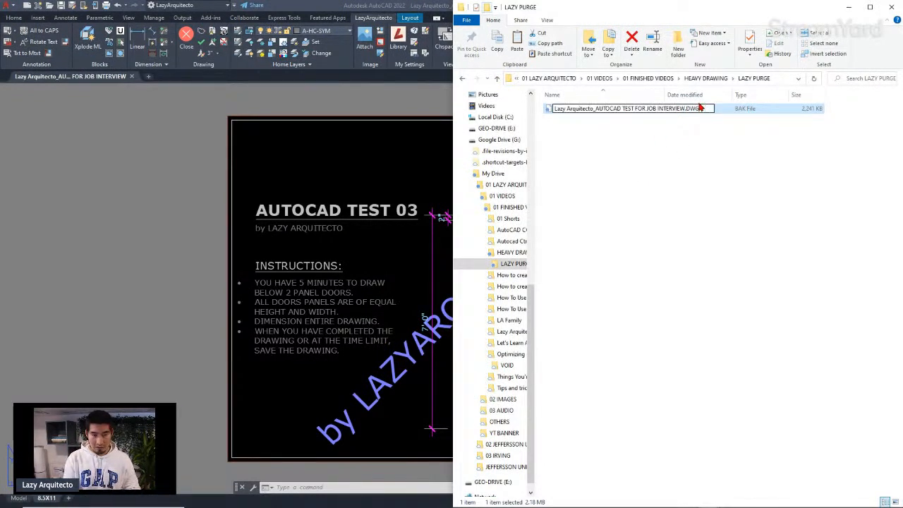
key("Return")
key("Return")
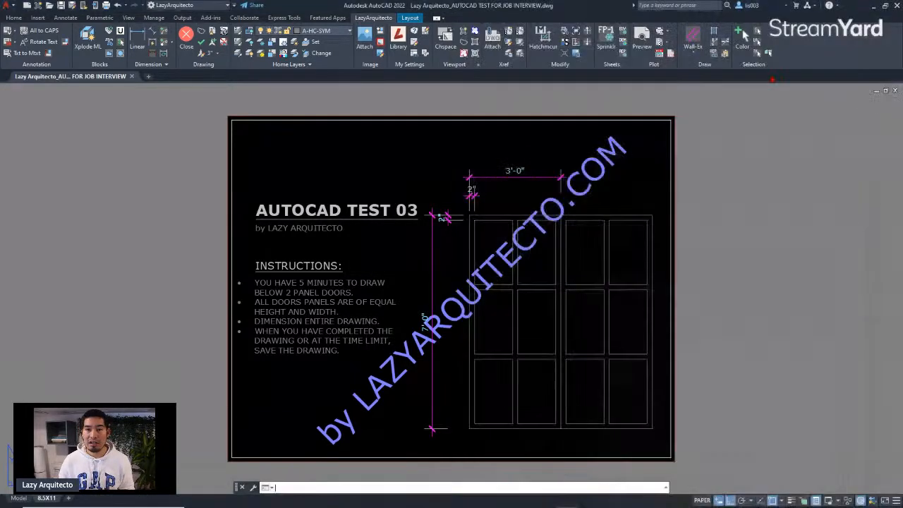
Return to the AutoCAD drawing, switch to model space, and open the Customize User Interface with the CUI command.
left_click(849, 6)
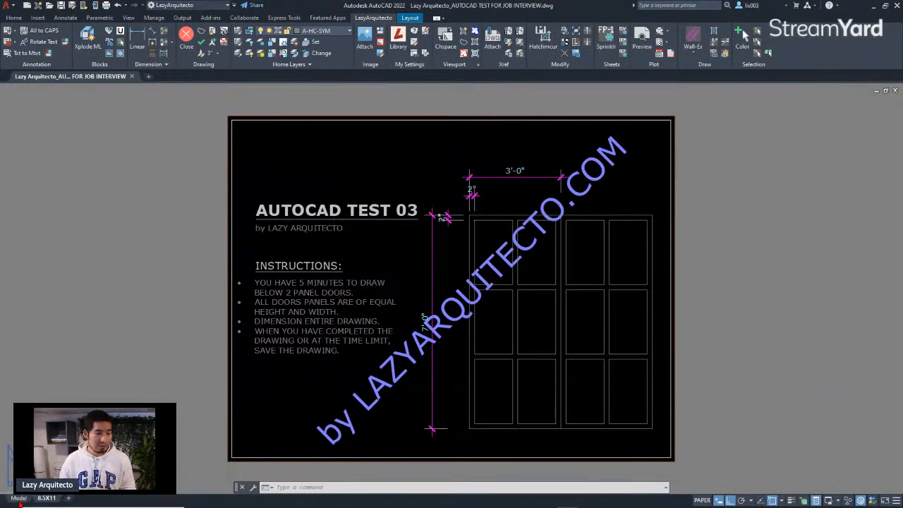
left_click(19, 497)
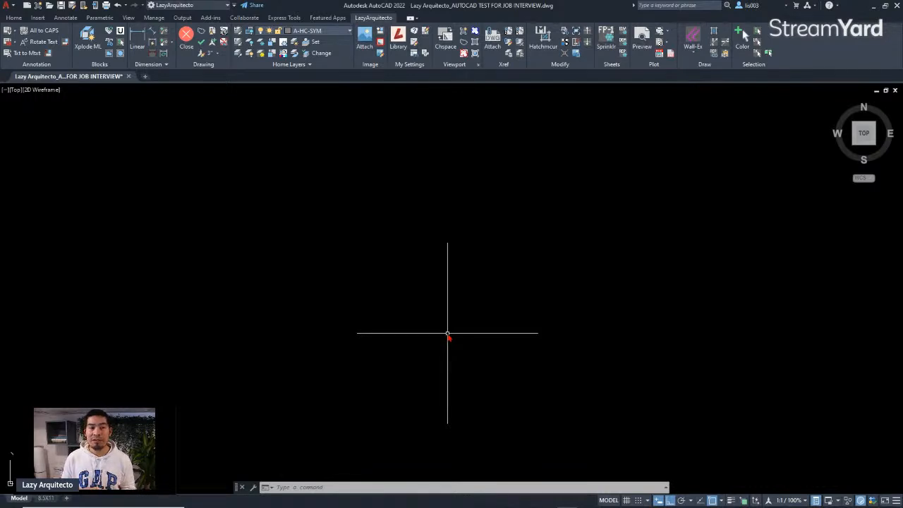
type("CUI")
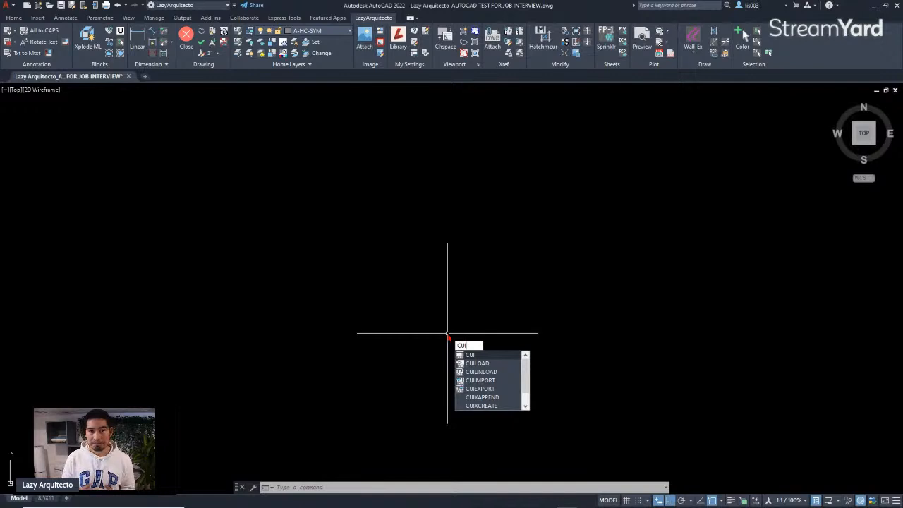
key("Return")
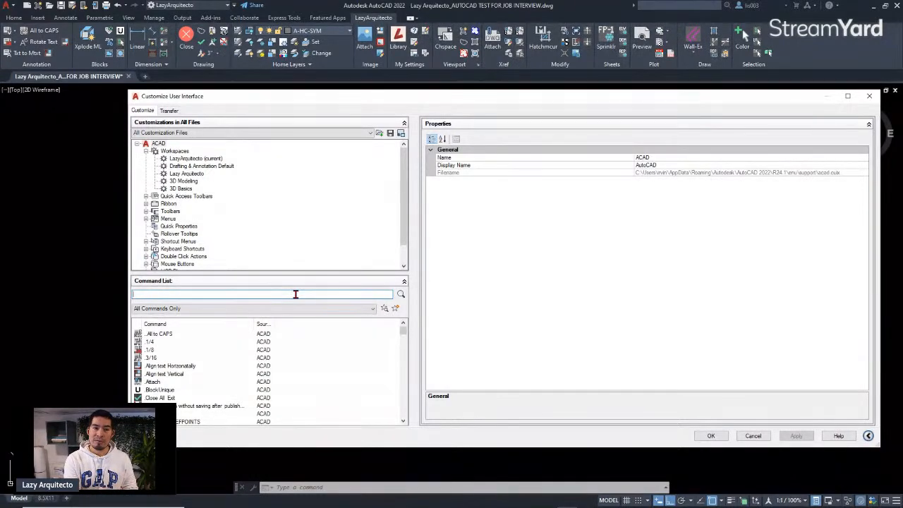
Filter the command list for PURGE, select the Purge... command, and enlarge the dialog and its button image area.
type("PURGE")
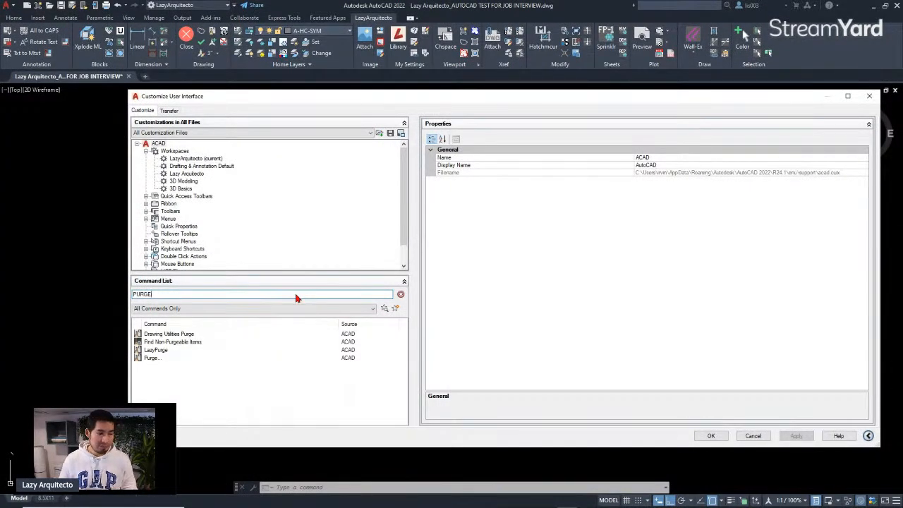
left_click(155, 360)
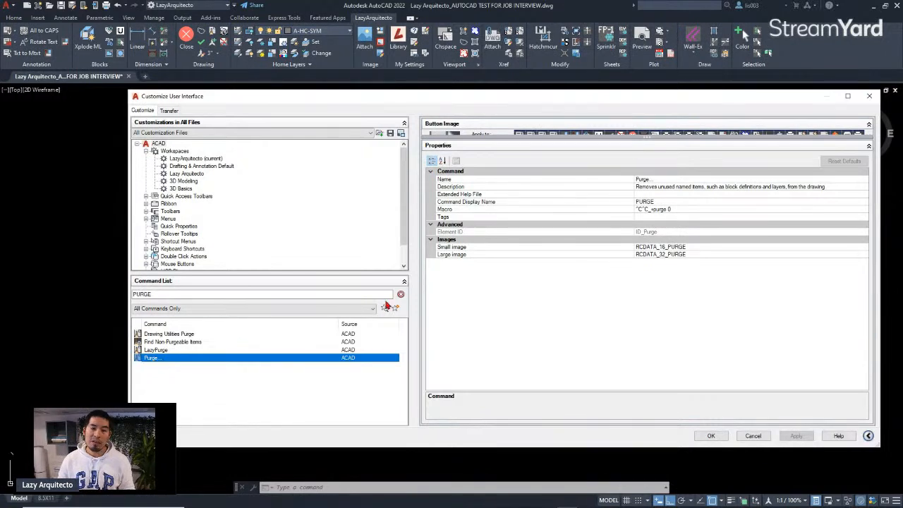
left_click_drag(519, 51, 519, 9)
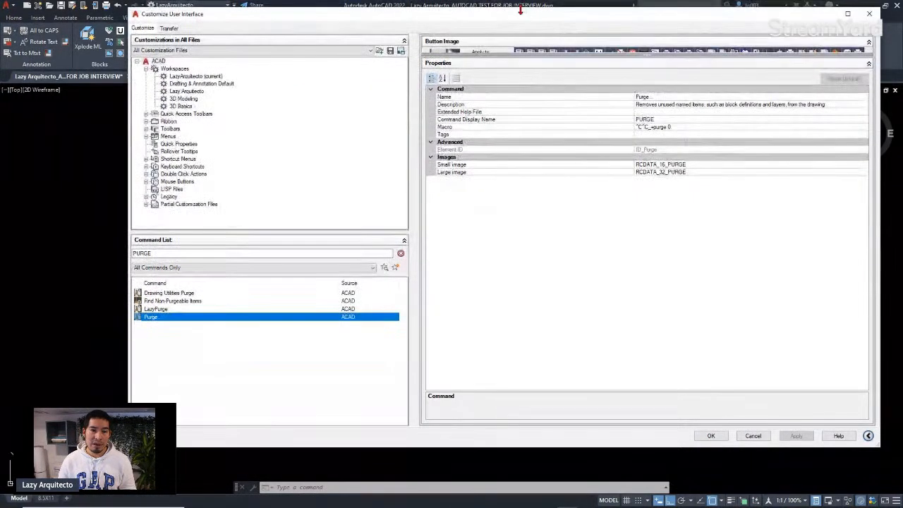
left_click_drag(509, 54, 500, 206)
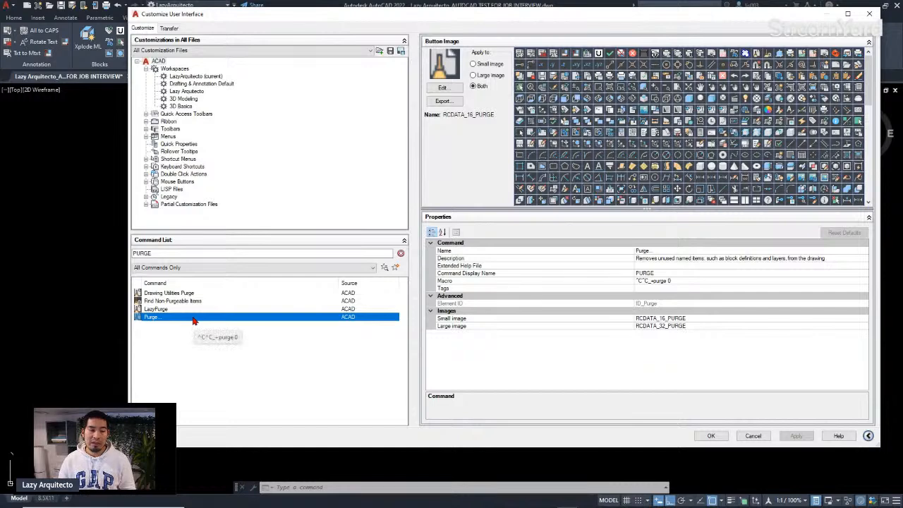
Duplicate the Purge... command and rename the copy LazyPurge.
right_click(193, 321)
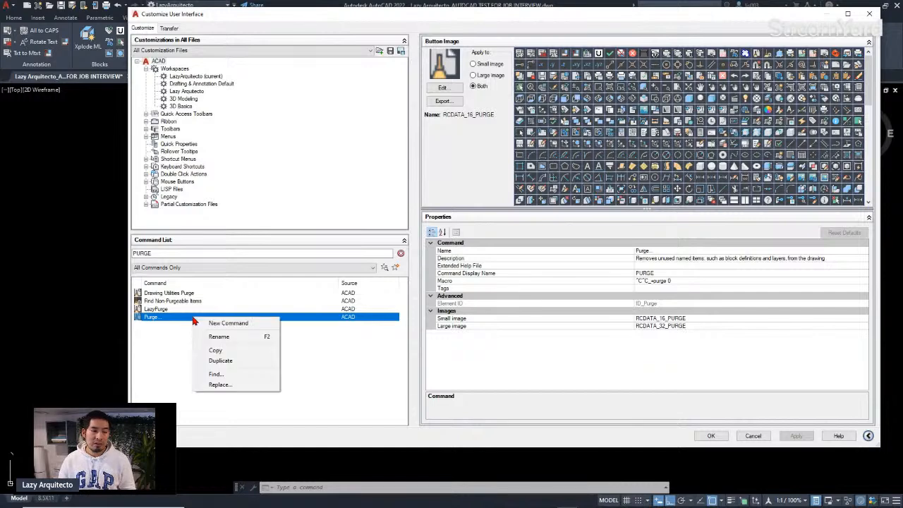
left_click(220, 362)
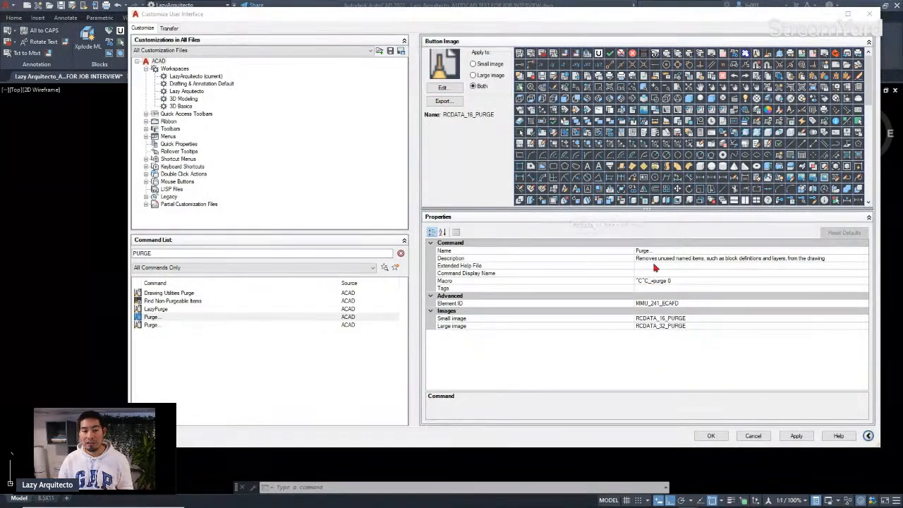
left_click(636, 250)
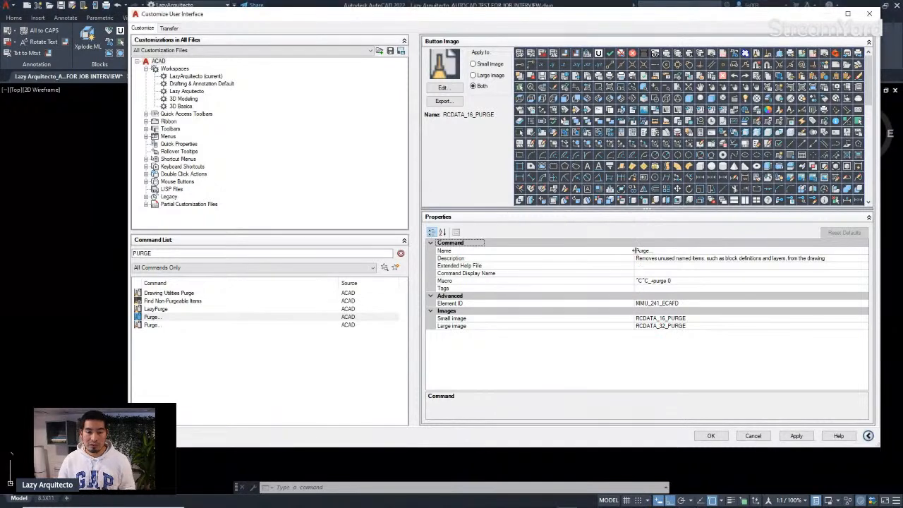
left_click(637, 252)
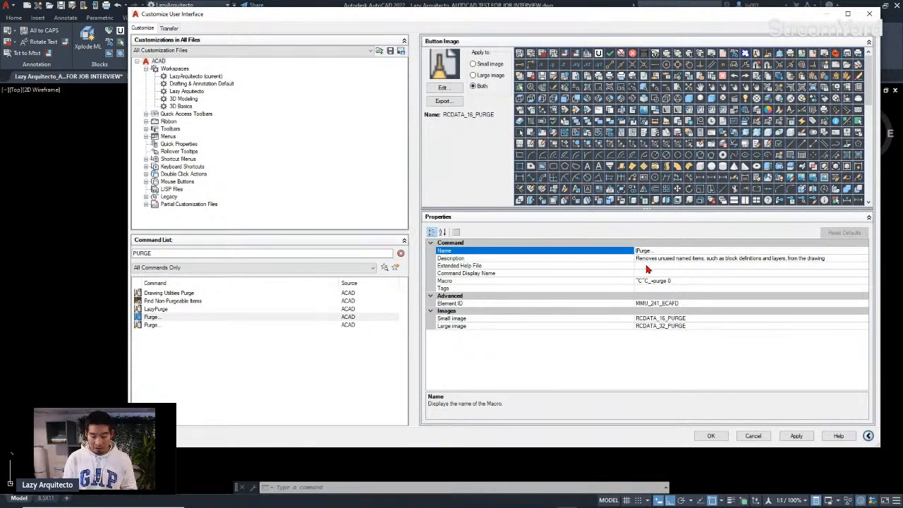
type("Lazy")
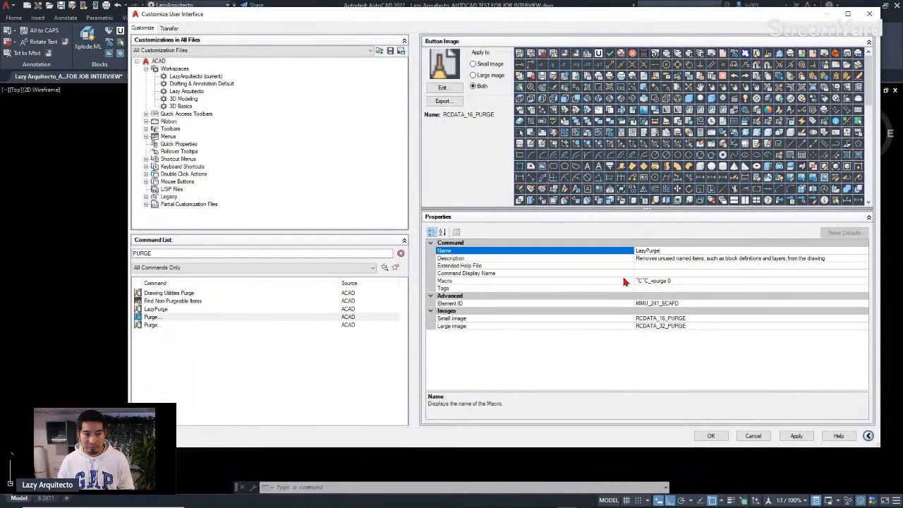
left_click(661, 259)
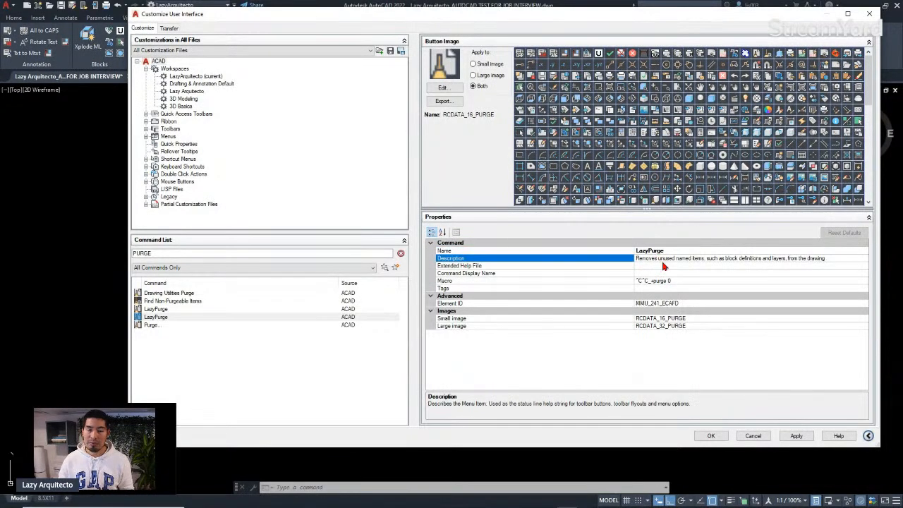
Review the LazyPurge copy's description and macro, moving the Customize User Interface dialog lower to uncover the ribbon.
left_click(639, 258)
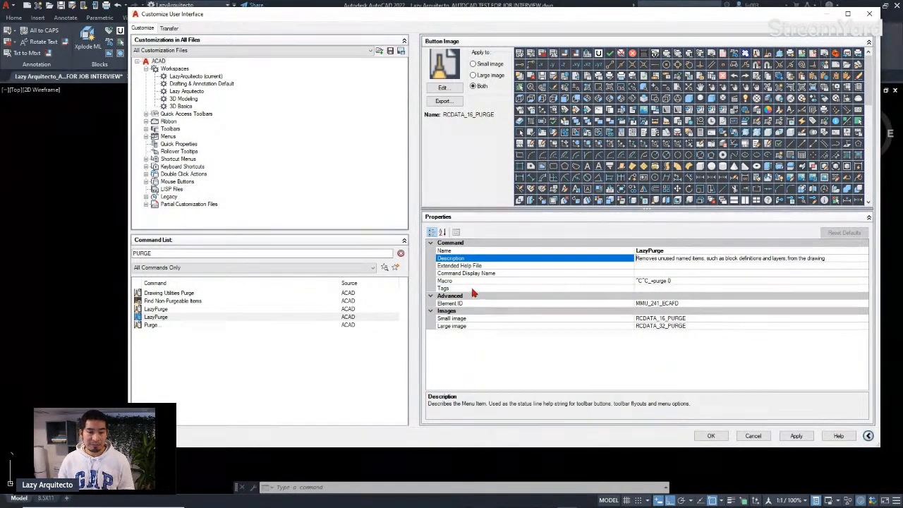
left_click(676, 281)
type("0")
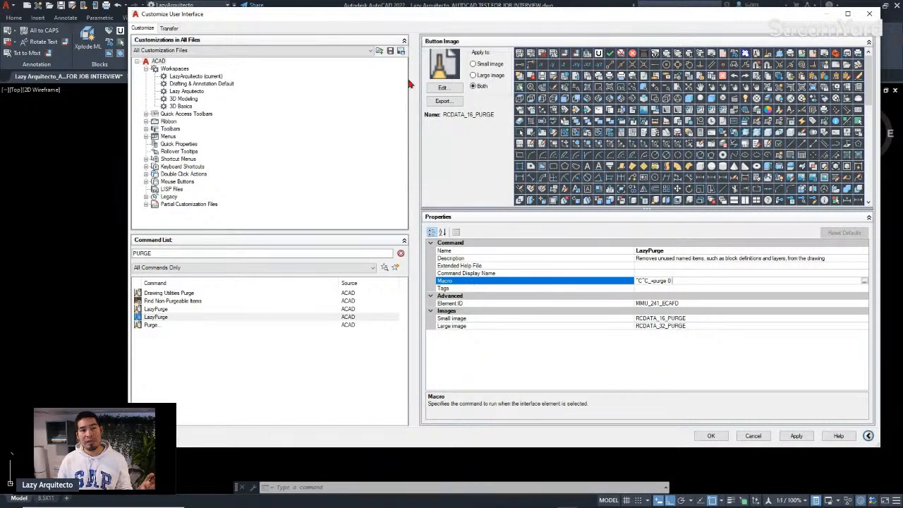
left_click_drag(452, 8, 453, 89)
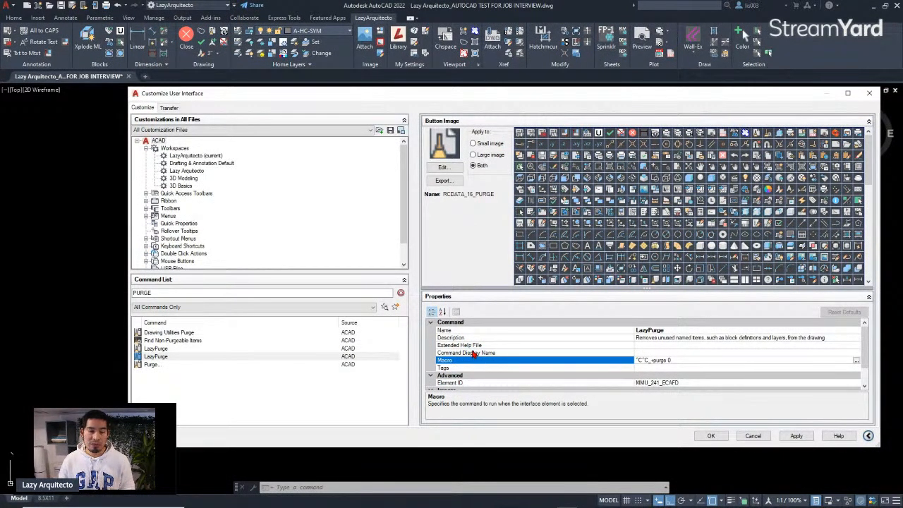
left_click(182, 357)
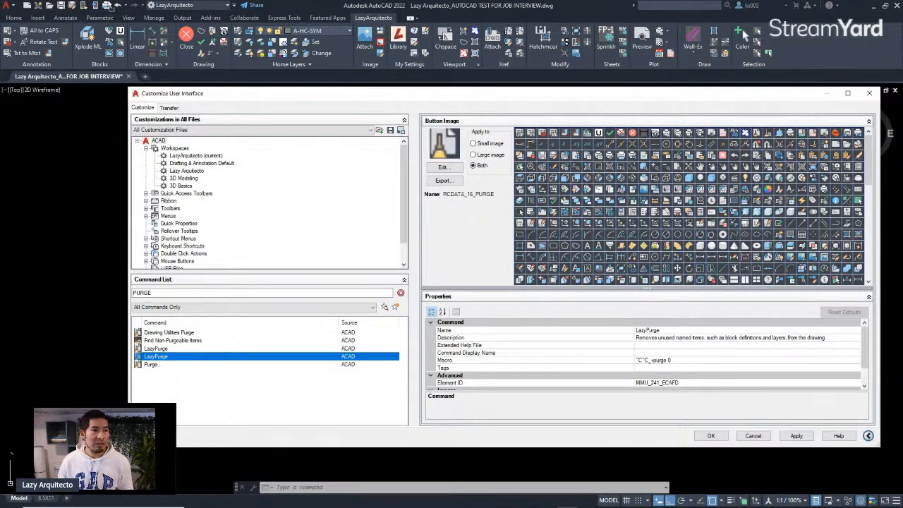
left_click_drag(81, 7, 82, 6)
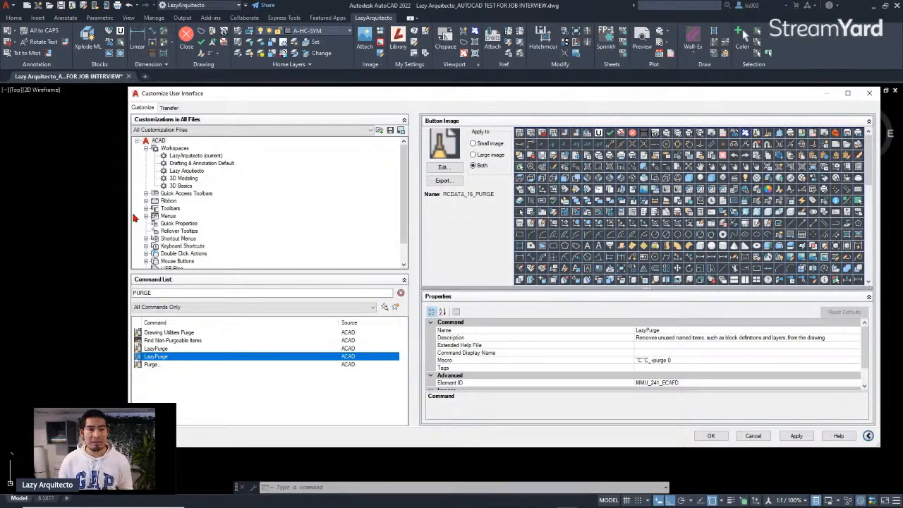
scroll(191, 199, "down", 1)
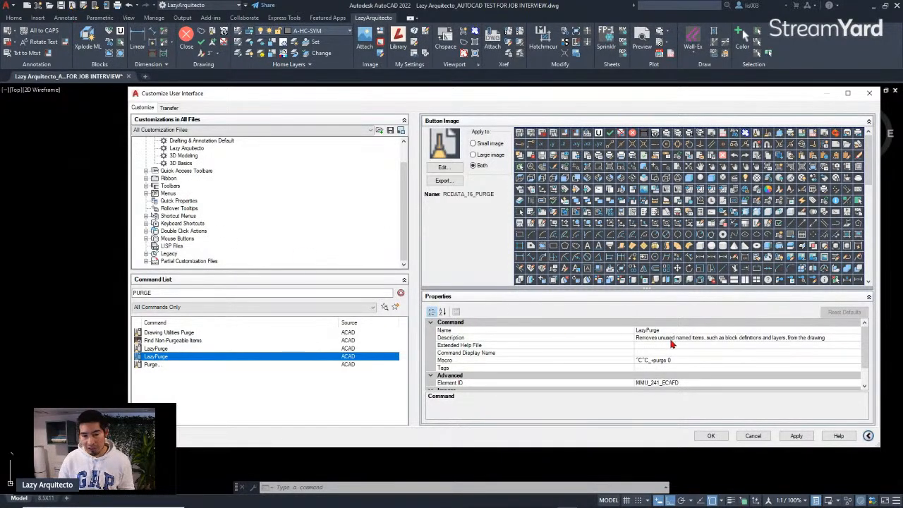
Open the LazyPurge copy's macro in the Long String Editor and delete everything after ^C^C_.
left_click(682, 360)
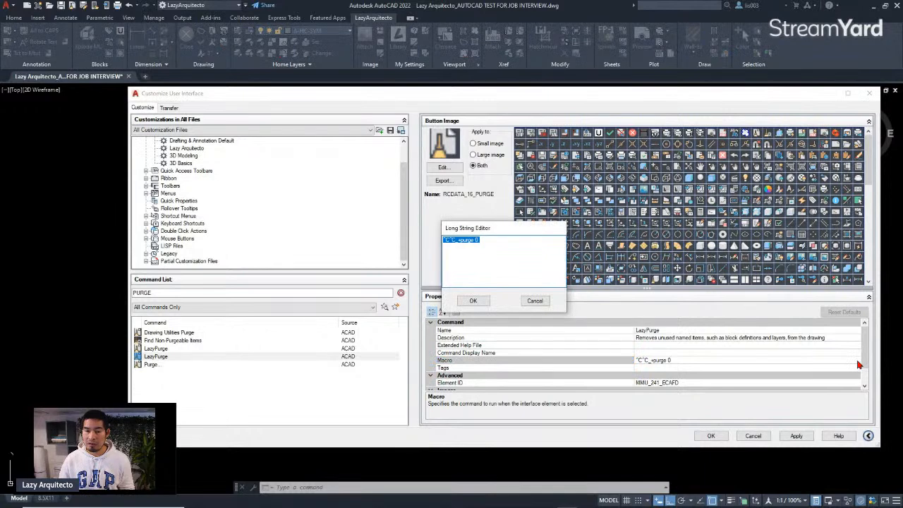
left_click(515, 239)
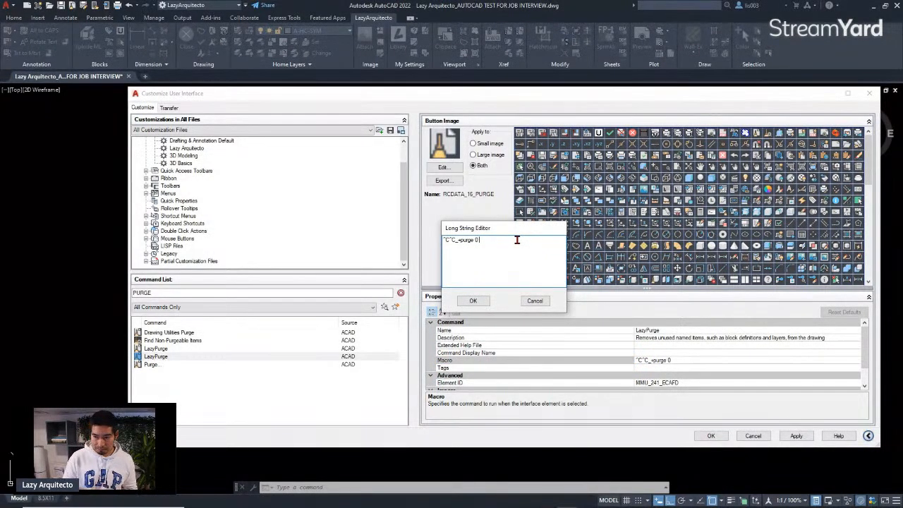
key("BackSpace")
key("BackSpace")
key("BackSpace")
key("BackSpace")
key("BackSpace")
key("BackSpace")
key("BackSpace")
key("BackSpace")
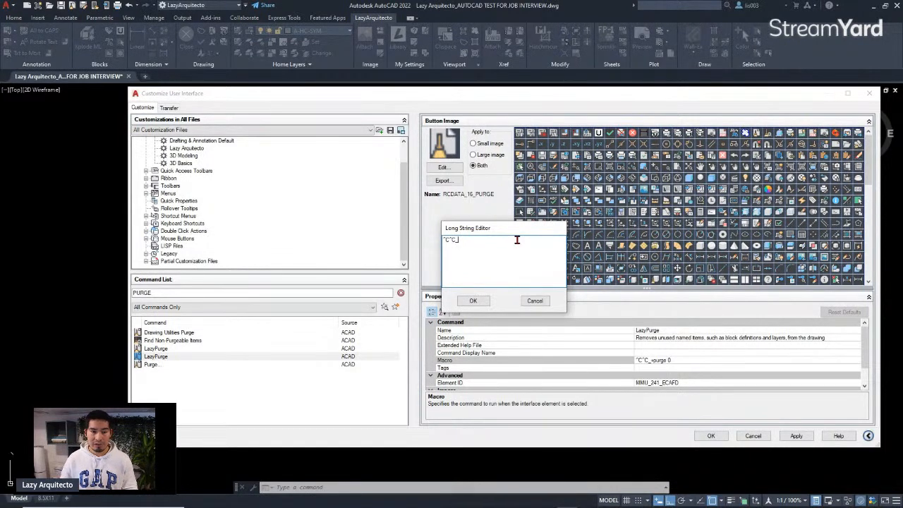
left_click_drag(464, 240, 444, 240)
left_click(466, 242)
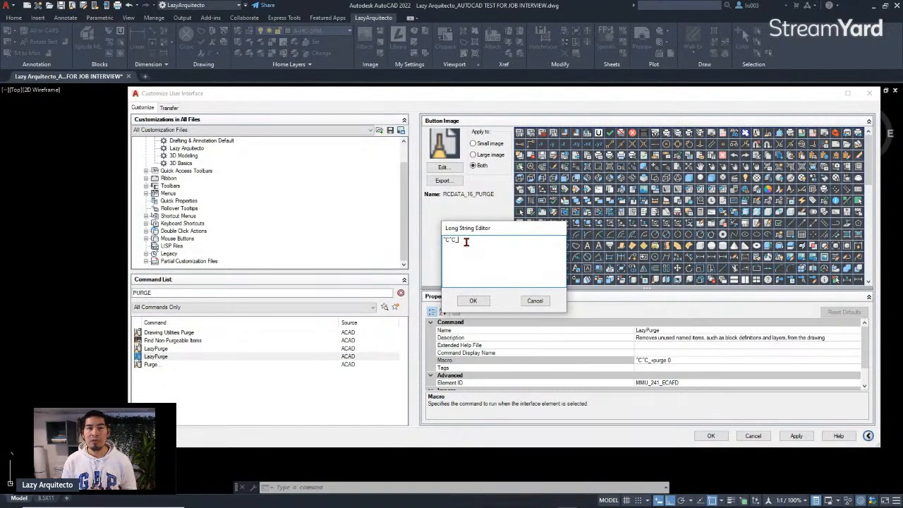
Add AUDIT;YES after ^C^C_ in the macro.
type("AU")
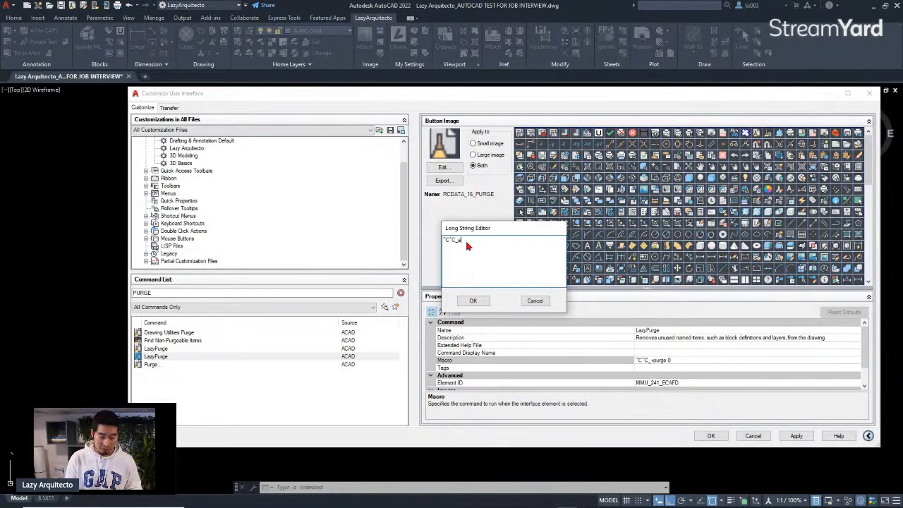
key("BackSpace")
type("UDIT")
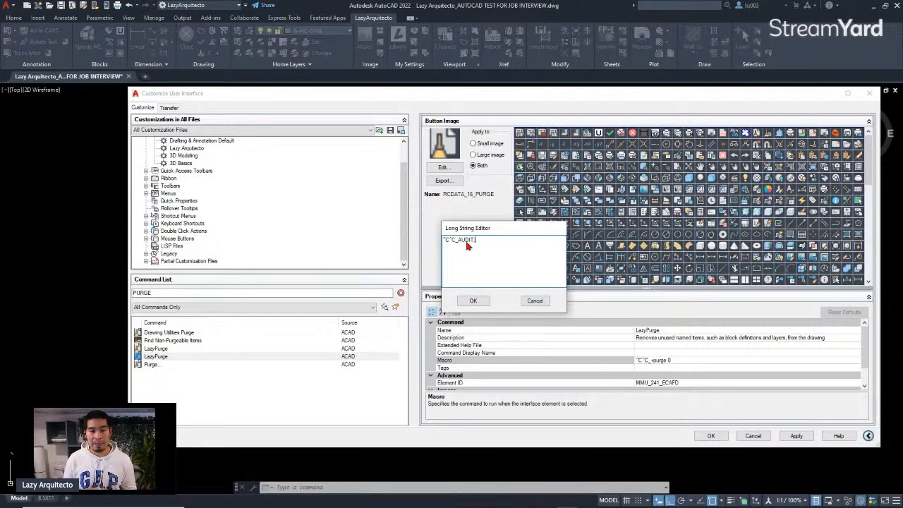
type(";Y")
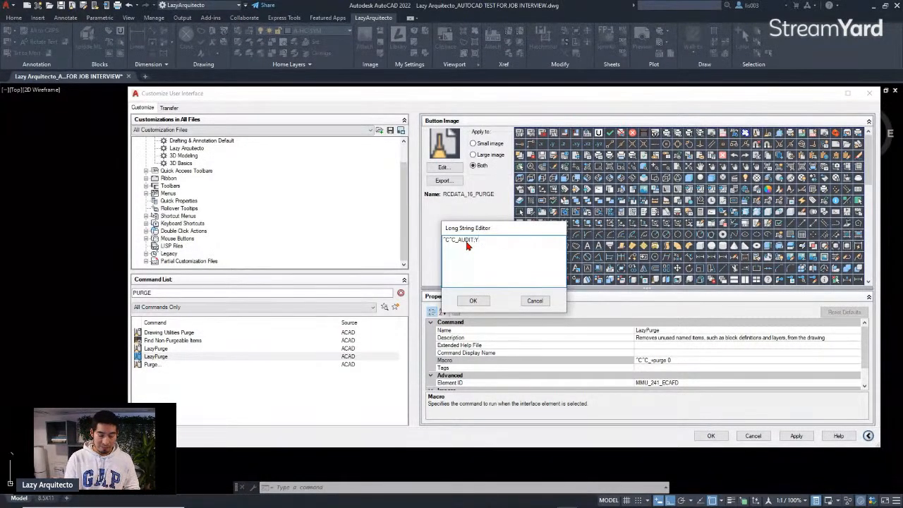
type("ES")
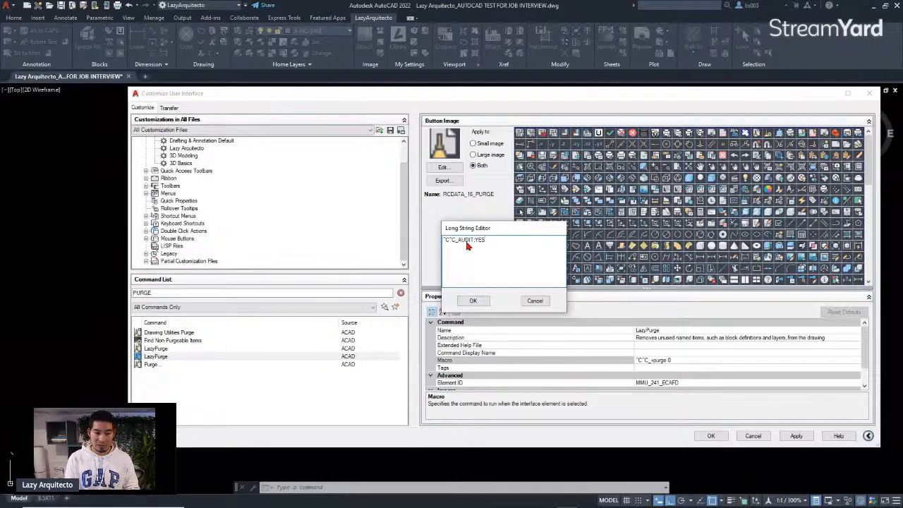
key("BackSpace")
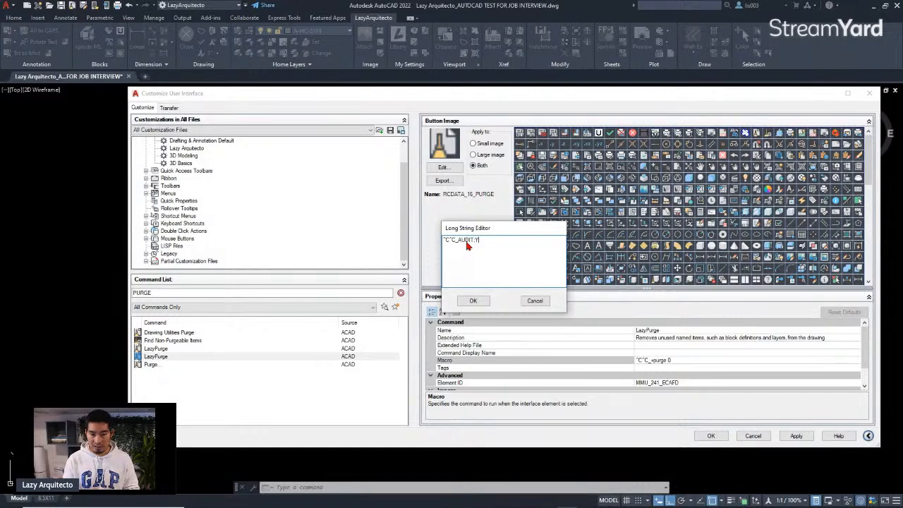
type("ES")
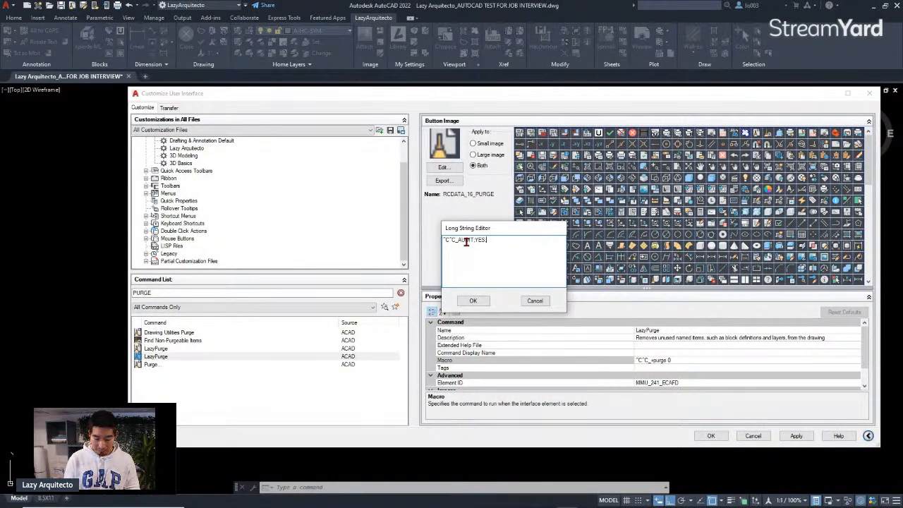
Extend the macro with ;-PURGE; after YES, using the hyphenated command-line version of PURGE.
type("_")
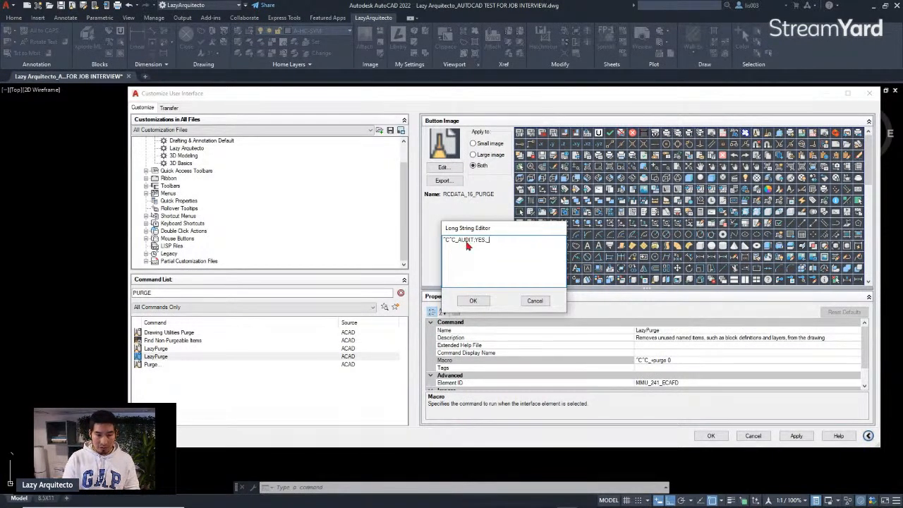
type("PURGE")
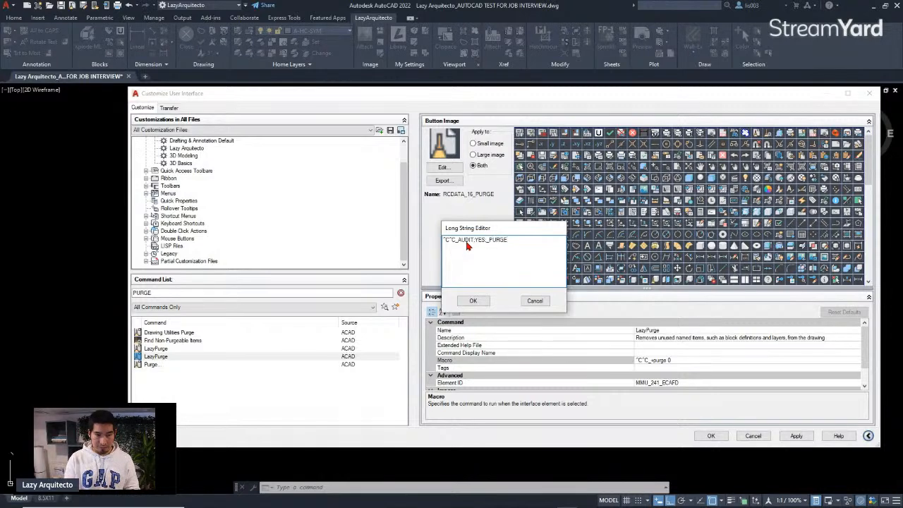
type(";")
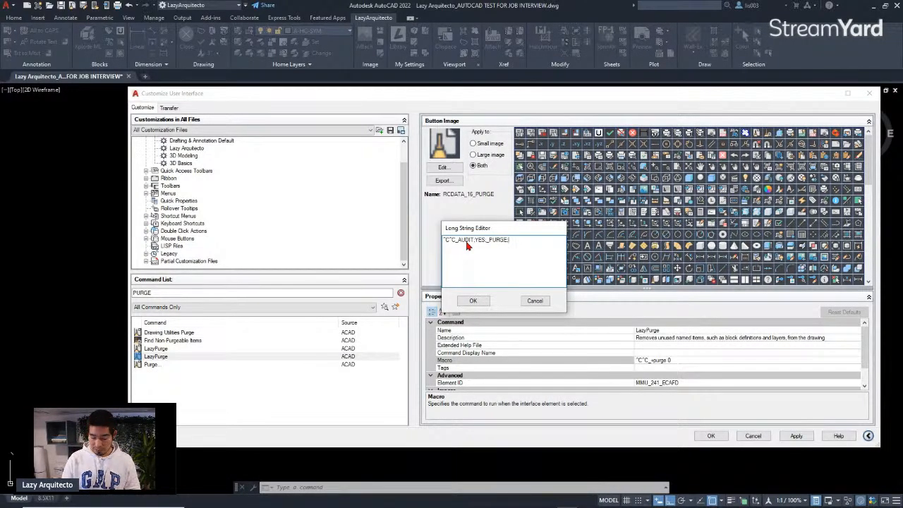
key("BackSpace")
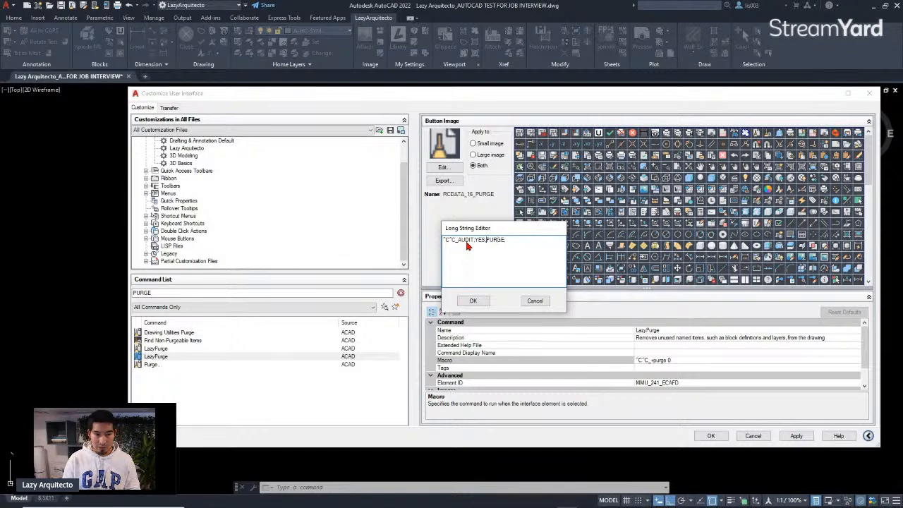
type(";")
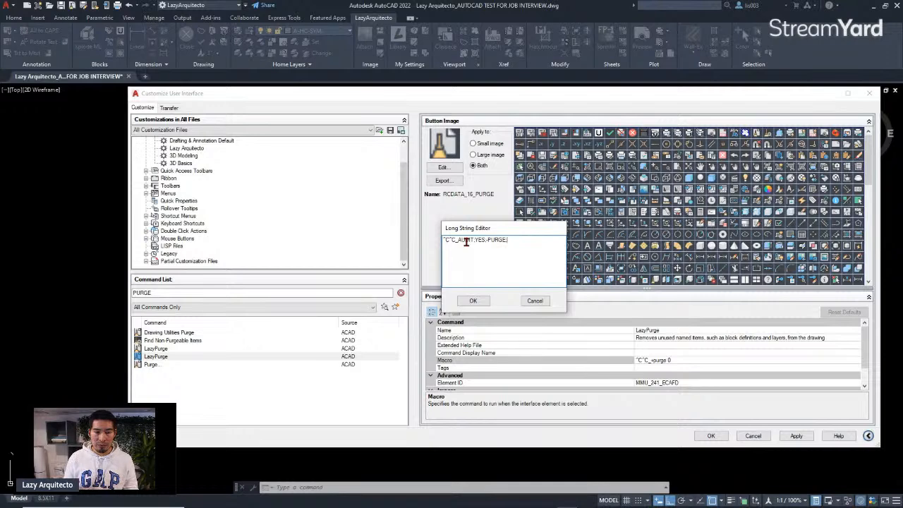
Append ALL;NO;-PURGE; to the end of the macro.
type("ALL")
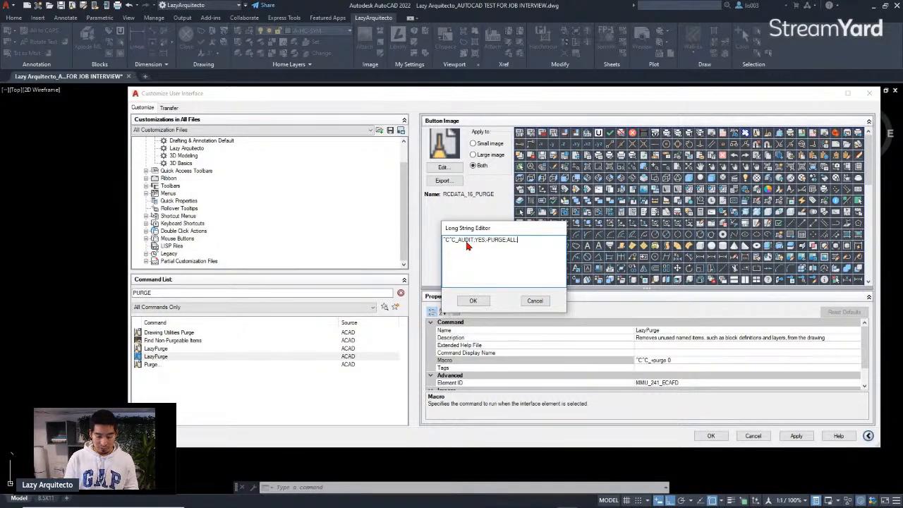
type("NO")
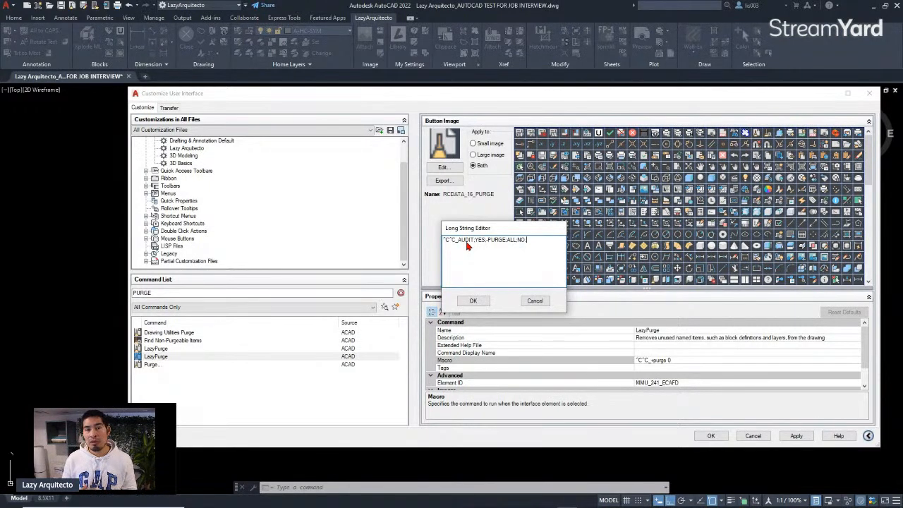
type(";-PURGE;")
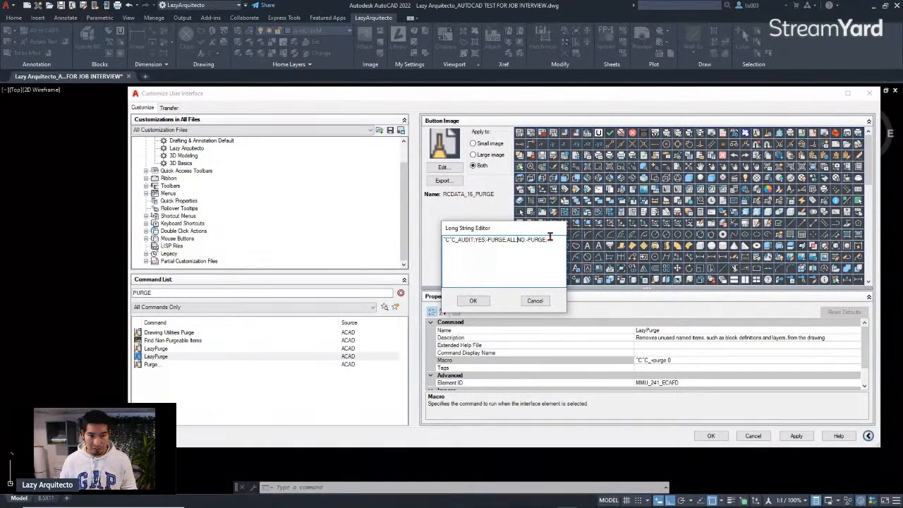
Copy the partial macro text, close the Long String Editor without saving, and check the original LazyPurge command's macro.
left_click_drag(538, 241, 443, 240)
right_click(476, 241)
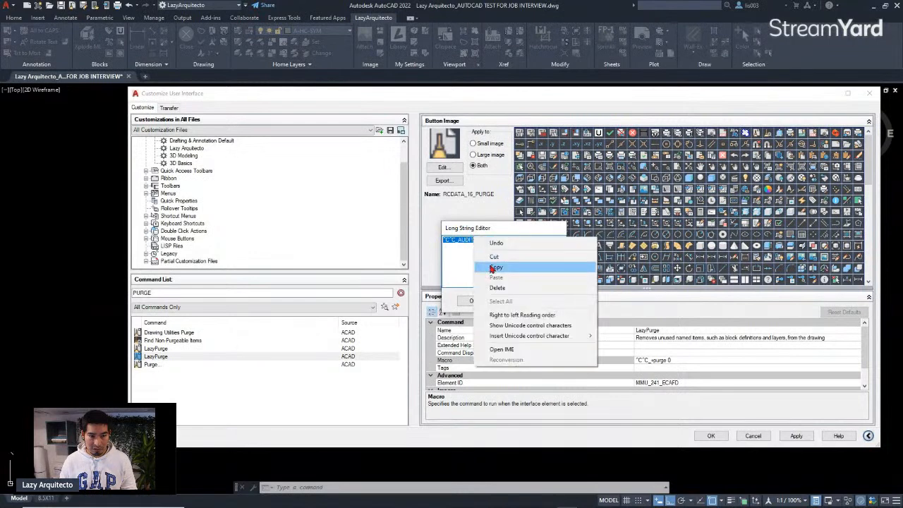
left_click(497, 268)
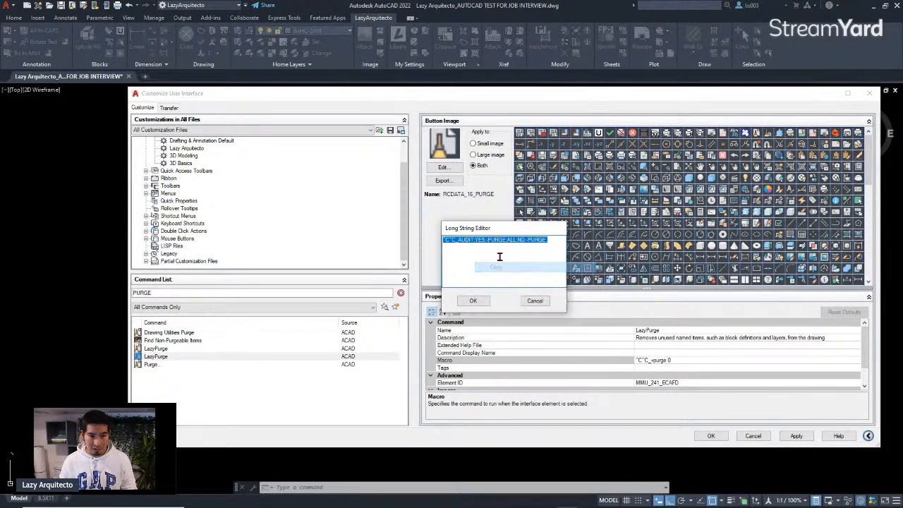
left_click(535, 300)
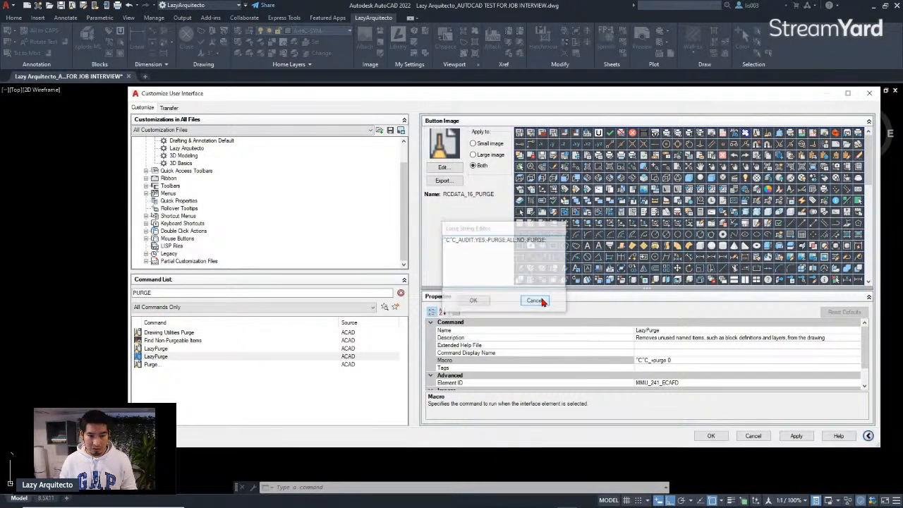
left_click(166, 348)
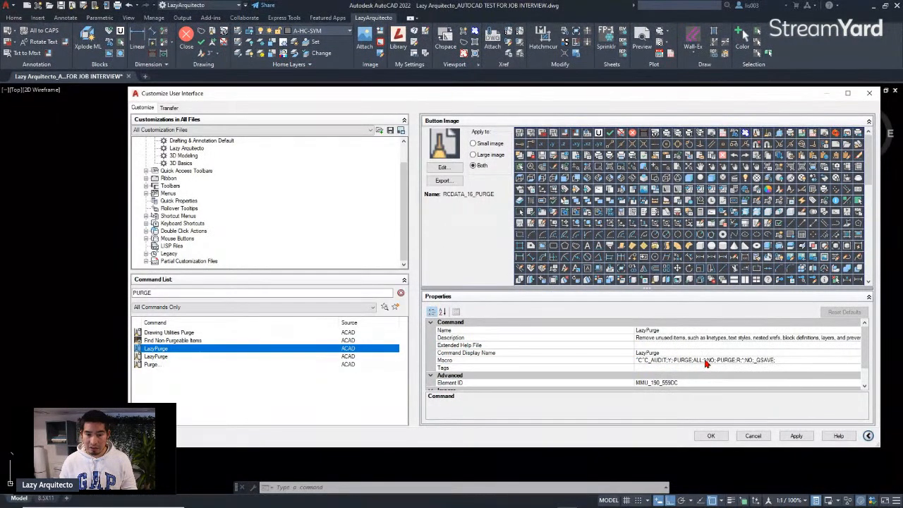
Paste the copied text into the LazyPurge copy's macro, insert *; before NO, and append R;* after the second -PURGE;.
left_click(227, 357)
left_click(695, 361)
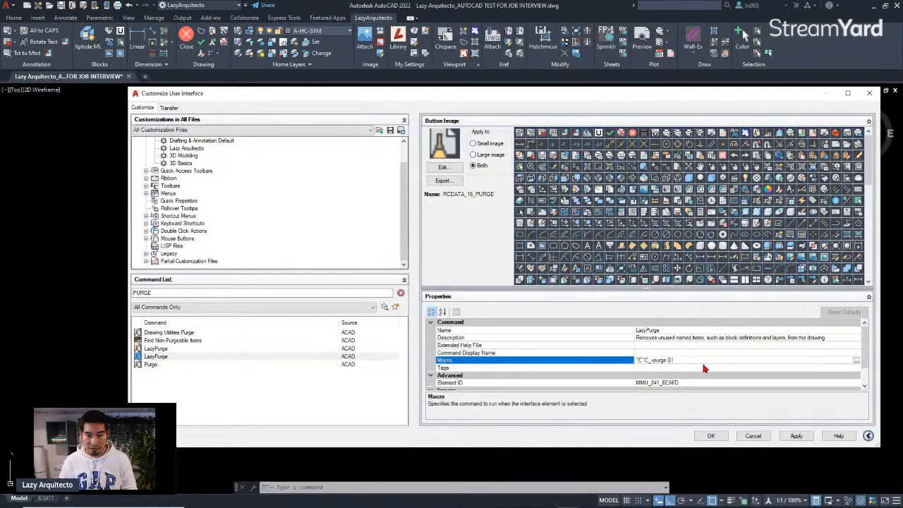
left_click(853, 361)
key("ctrl+v")
left_click(513, 241)
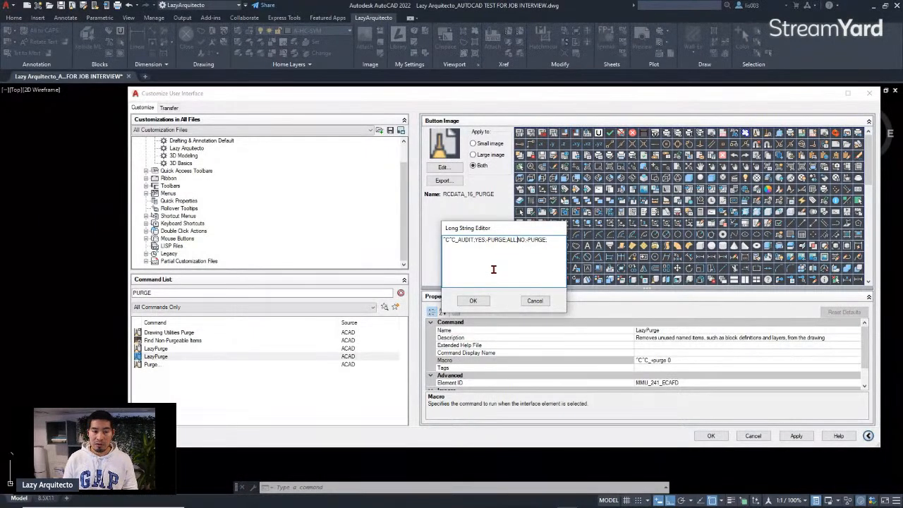
type(";")
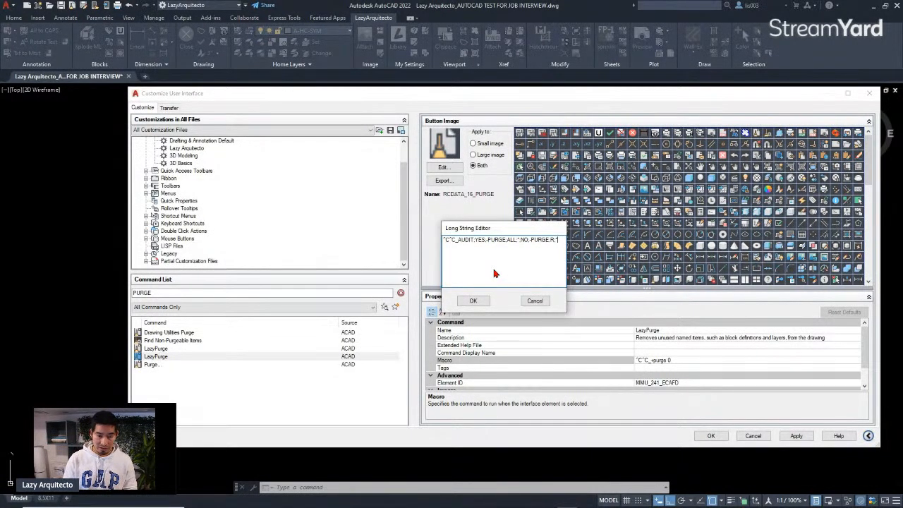
Finish the macro with ;NO;_QSAVE; and accept it, and select the original LazyPurge command to compare macros.
type("NO")
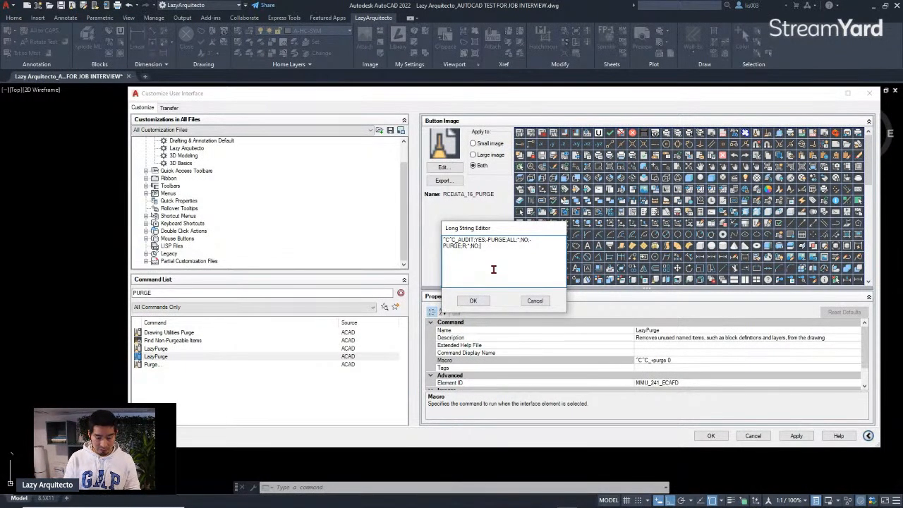
type("_QSAVE")
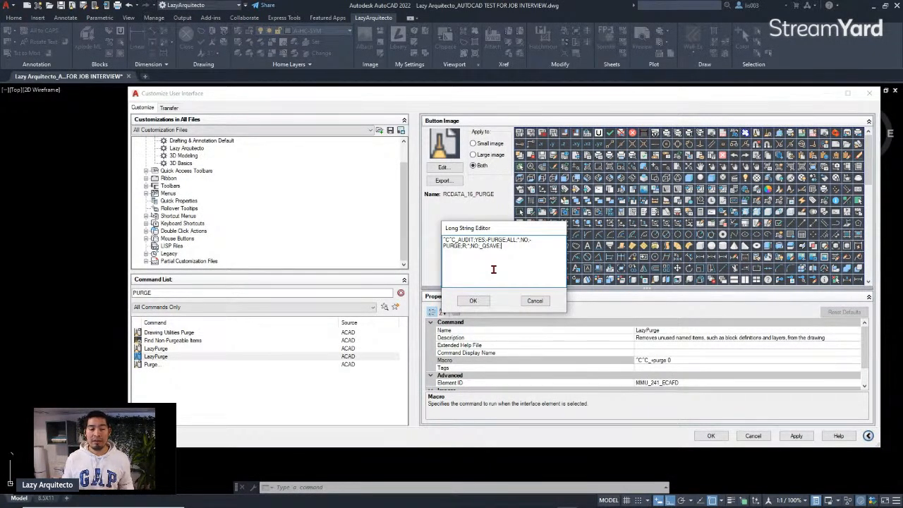
left_click(473, 301)
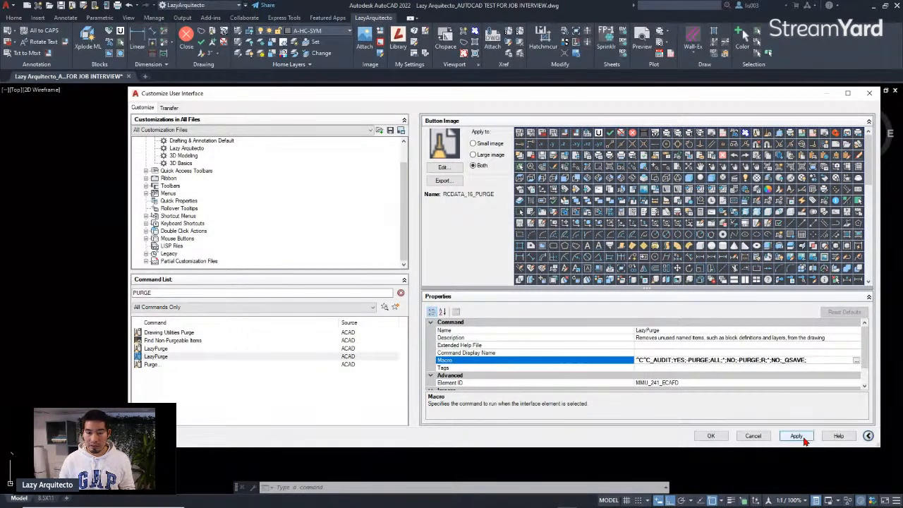
left_click(175, 350)
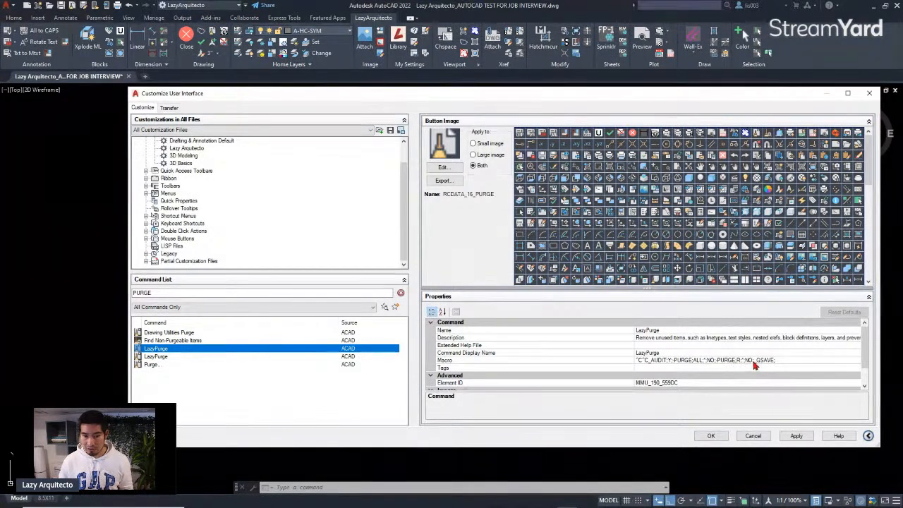
Reselect the edited LazyPurge copy, apply the customization changes and close the Customize User Interface dialog.
left_click(237, 358)
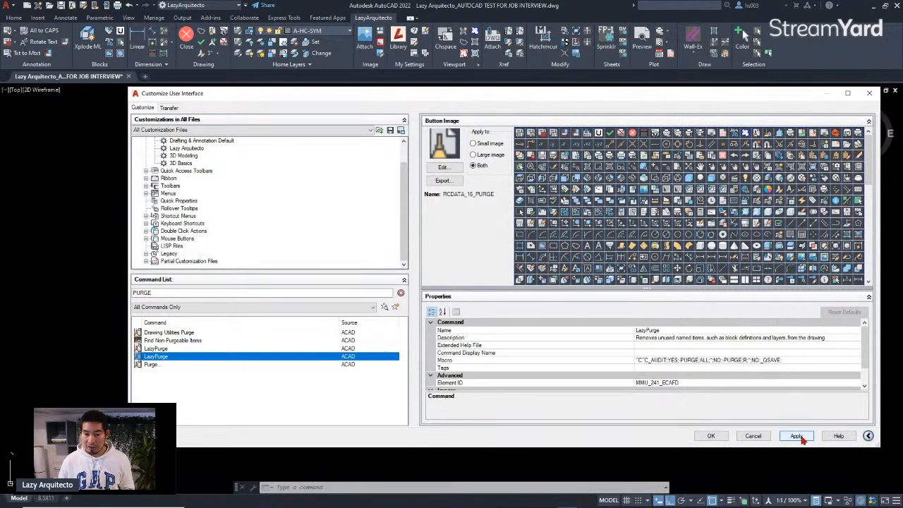
left_click(797, 436)
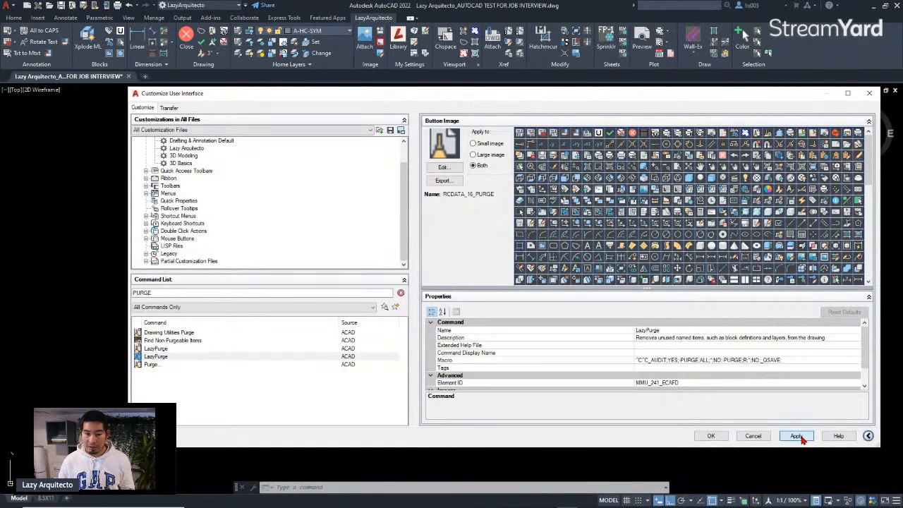
left_click(710, 436)
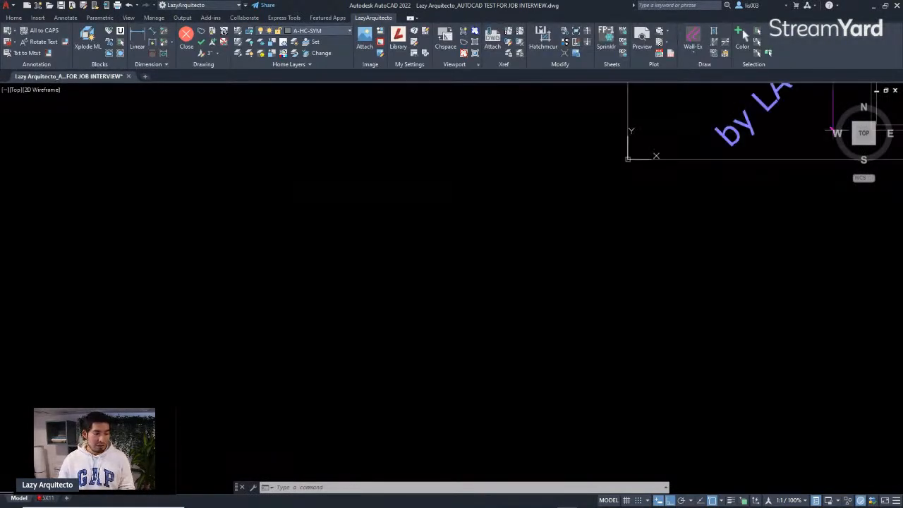
Open the file location of the current drawing in File Explorer and bring the HEAVY DRAWING folder forward.
scroll(286, 381, "down", 4)
middle_click_drag(501, 345, 400, 386)
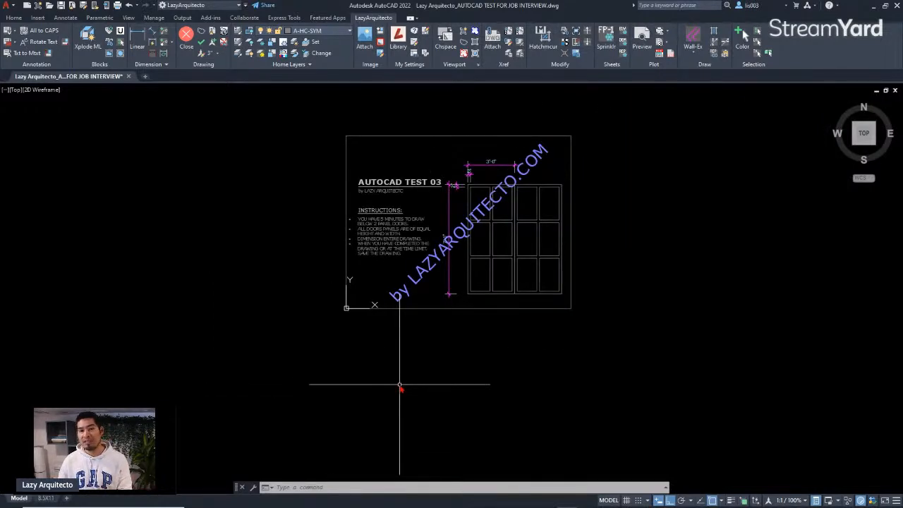
middle_click_drag(508, 344, 470, 367)
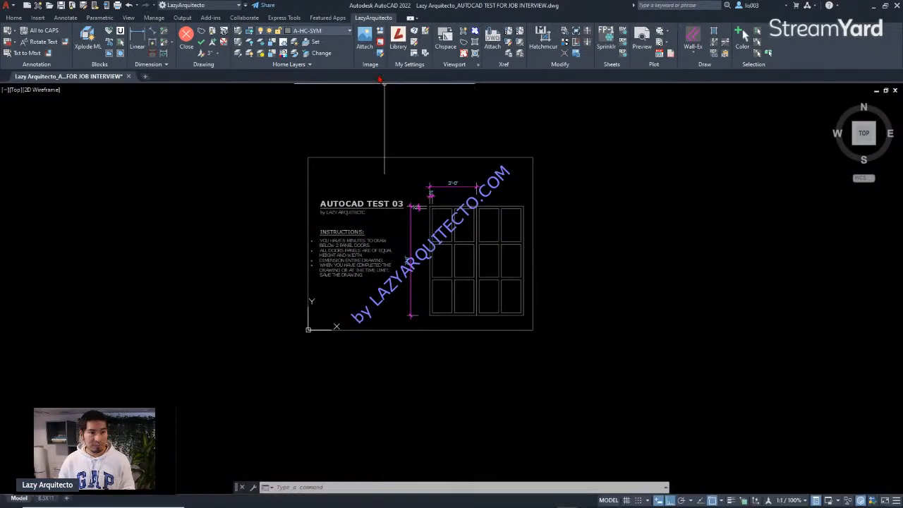
right_click(108, 77)
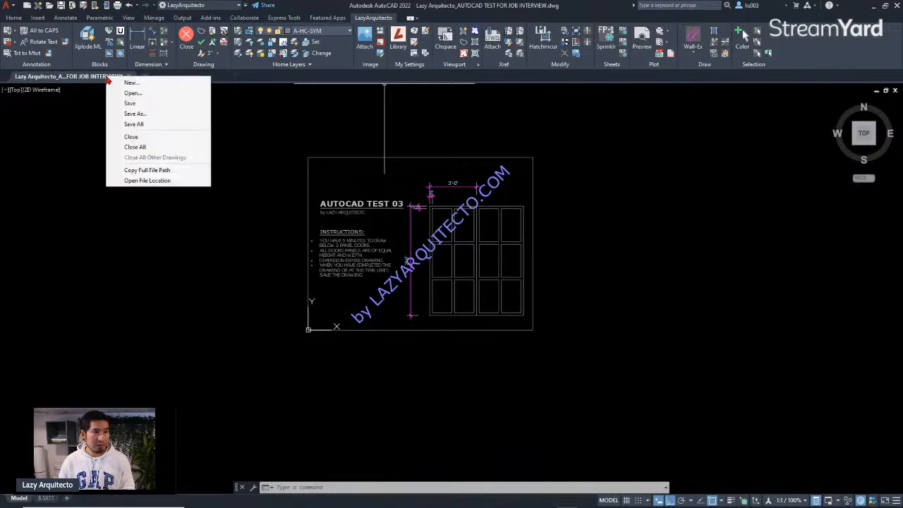
left_click(147, 180)
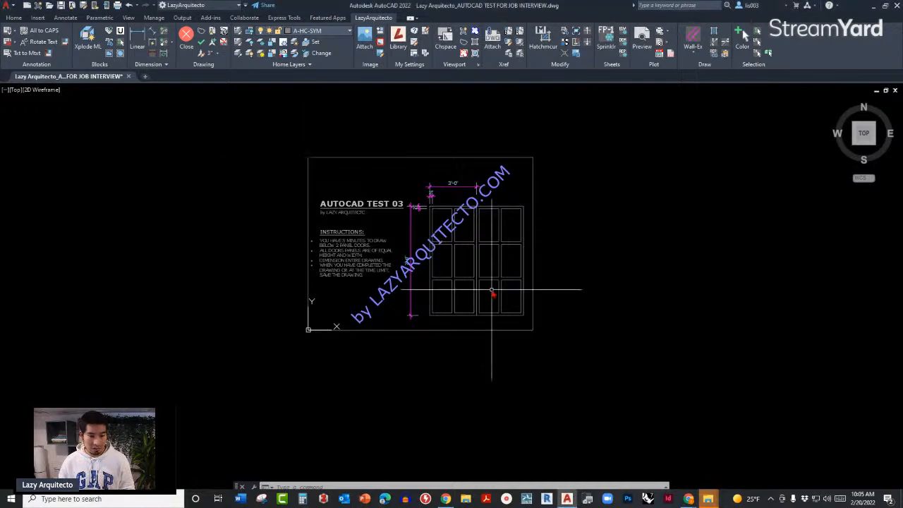
mouse_move(707, 498)
left_click(811, 453)
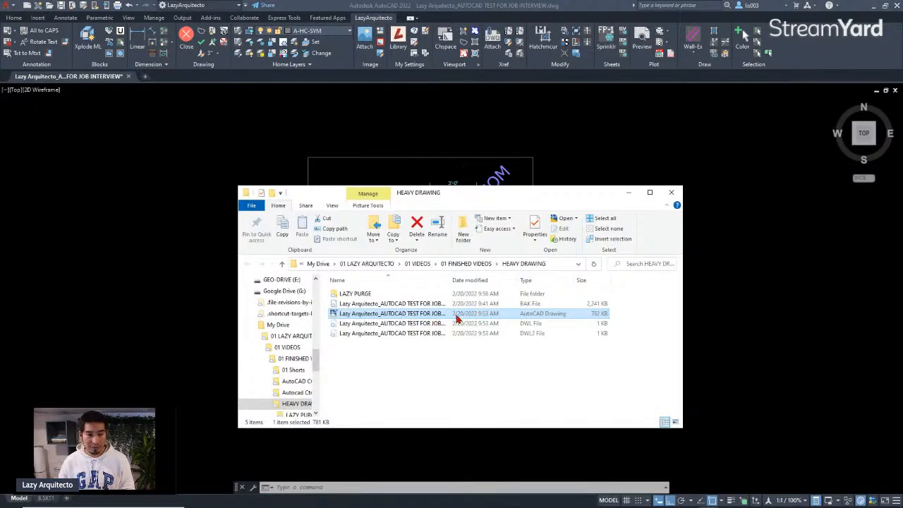
Open the LAZY PURGE subfolder and close the current AutoCAD drawing without saving its changes.
left_click(363, 295)
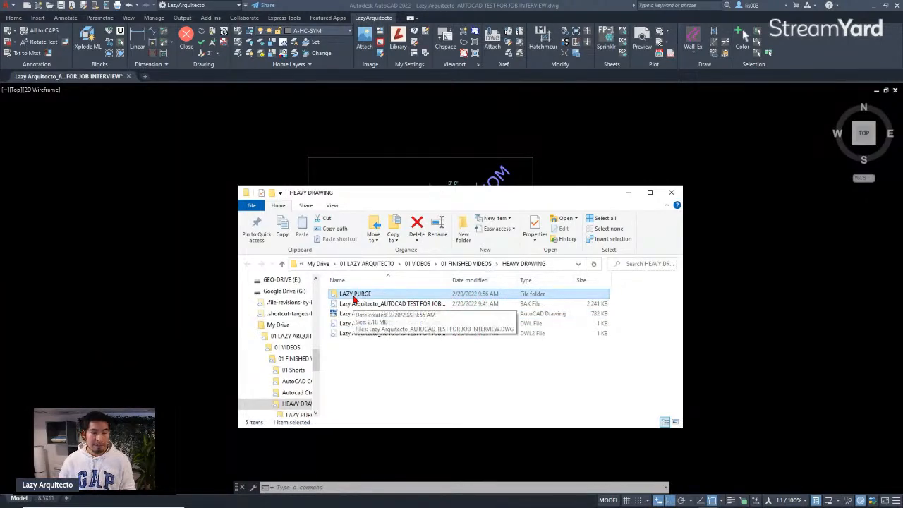
double_click(355, 295)
double_click(580, 296)
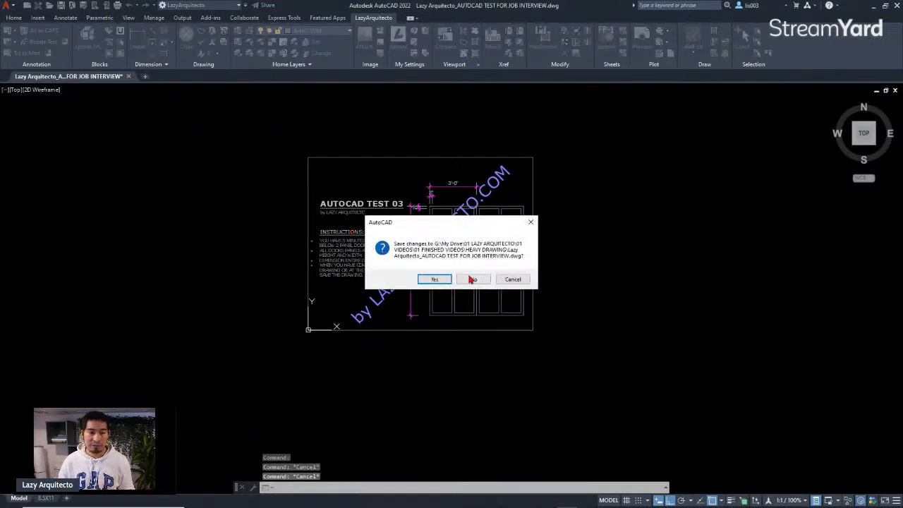
left_click(470, 280)
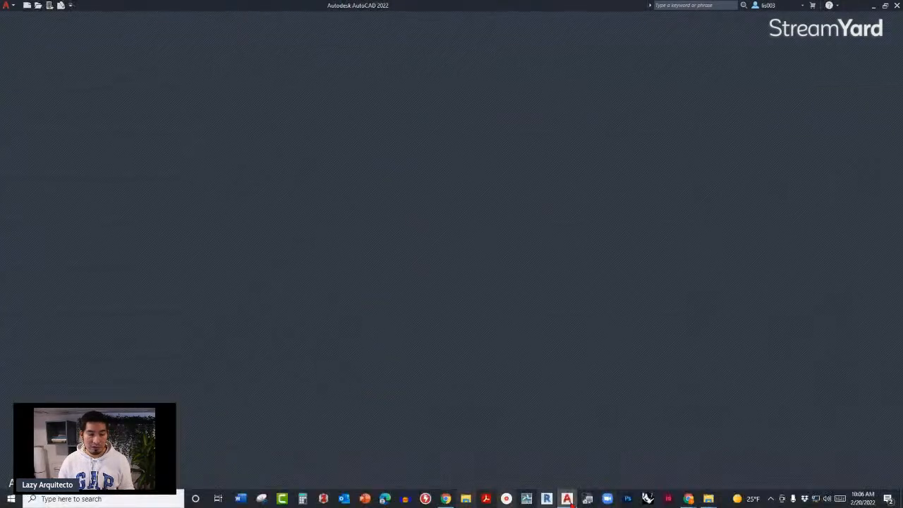
Return to the LAZY PURGE folder and open its AUTOCAD TEST FOR JOB INTERVIEW drawing in AutoCAD.
mouse_move(708, 499)
mouse_move(809, 451)
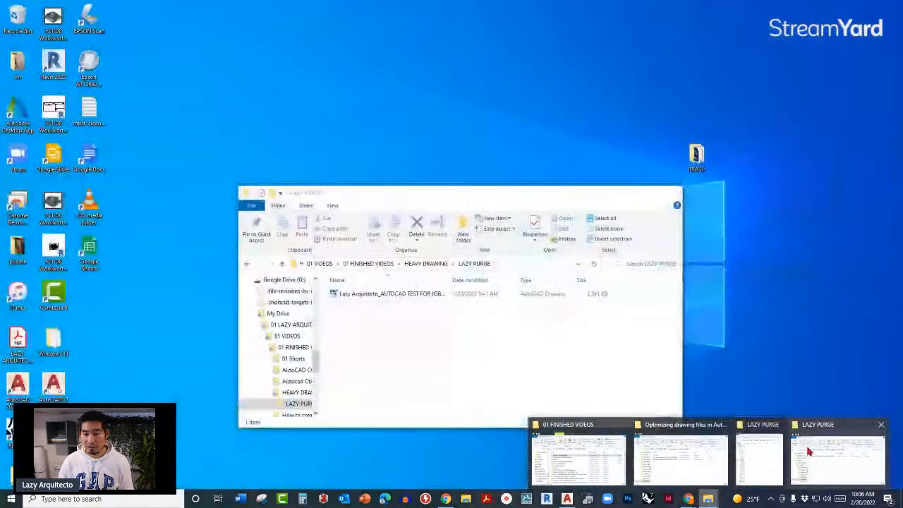
left_click(830, 450)
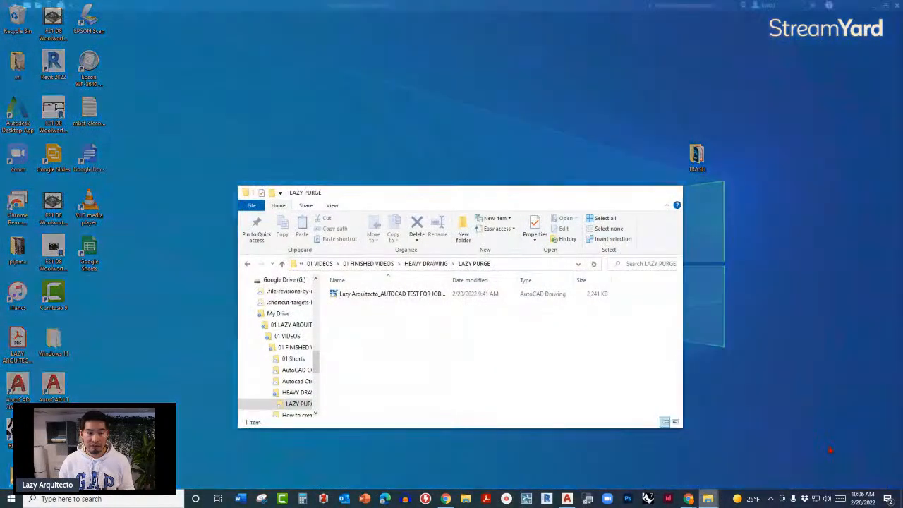
left_click(423, 296)
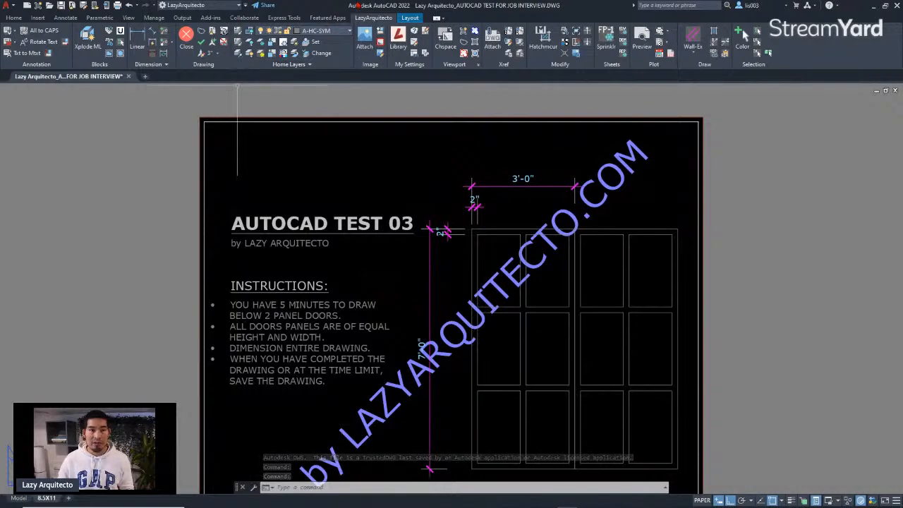
Arrange AutoCAD side by side with the LAZY PURGE folder window and fit the whole sheet in view.
left_click_drag(330, 4, 0, 75)
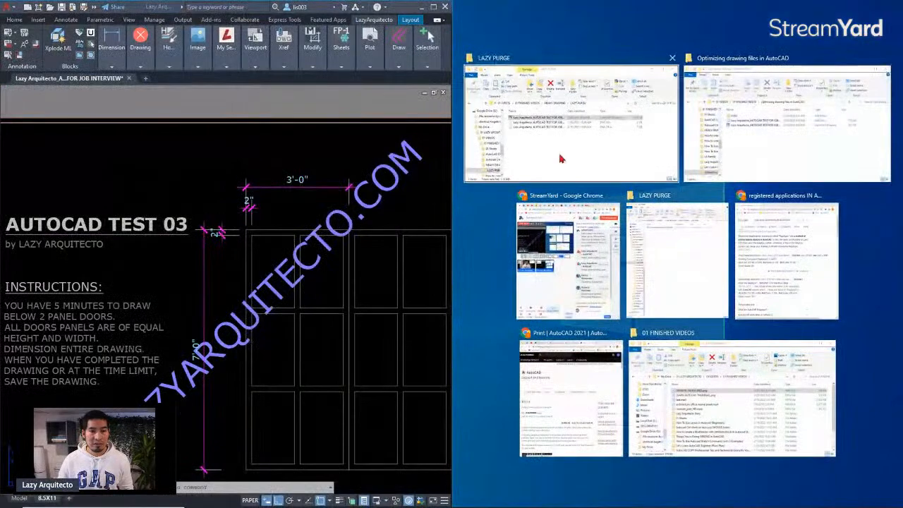
left_click(562, 155)
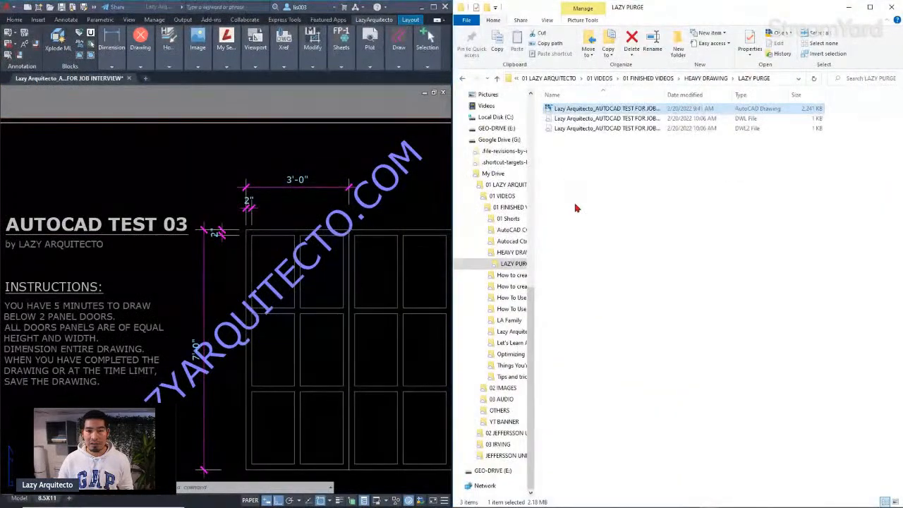
left_click(275, 115)
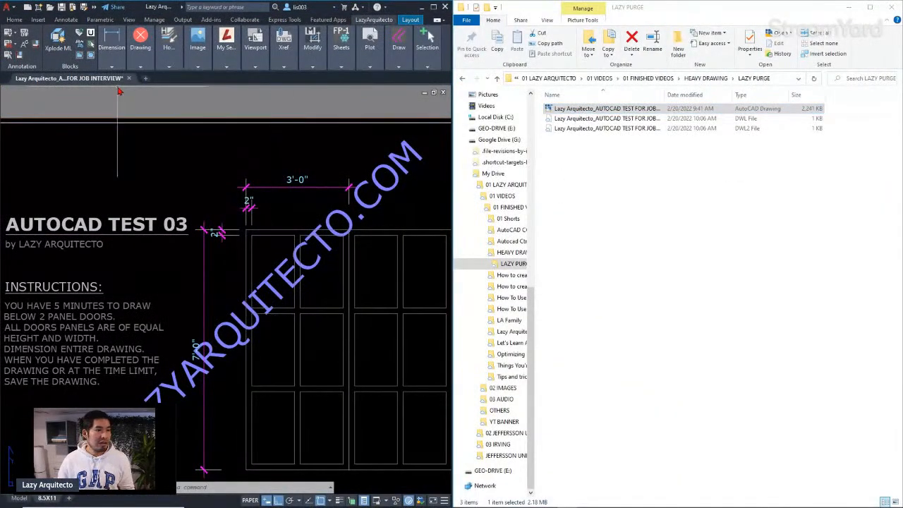
middle_click(142, 139)
middle_click(142, 139)
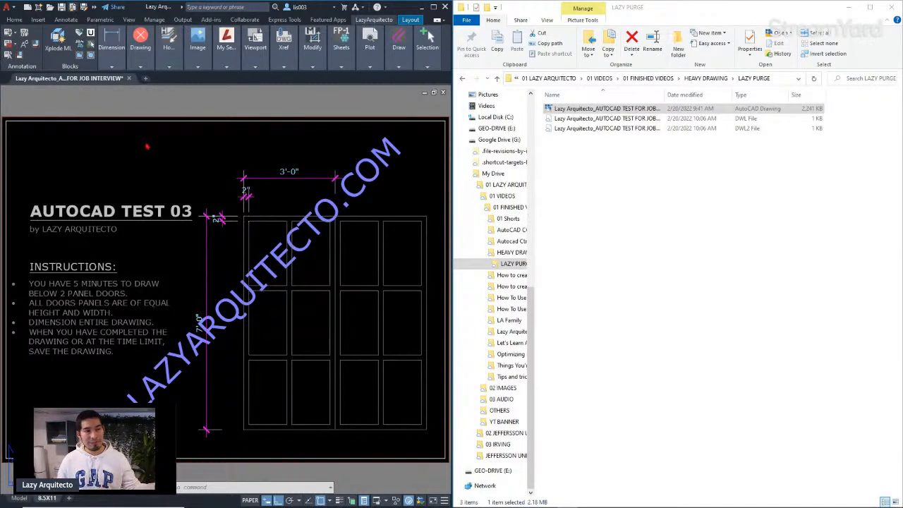
Save the drawing and compare the DWG file's size with its BAK file in the LAZY PURGE folder.
key("ctrl+s")
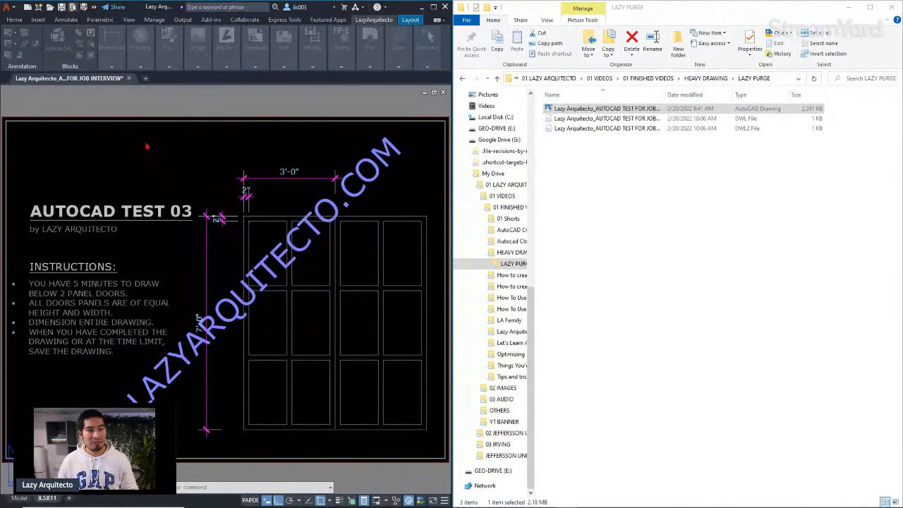
left_click(741, 107)
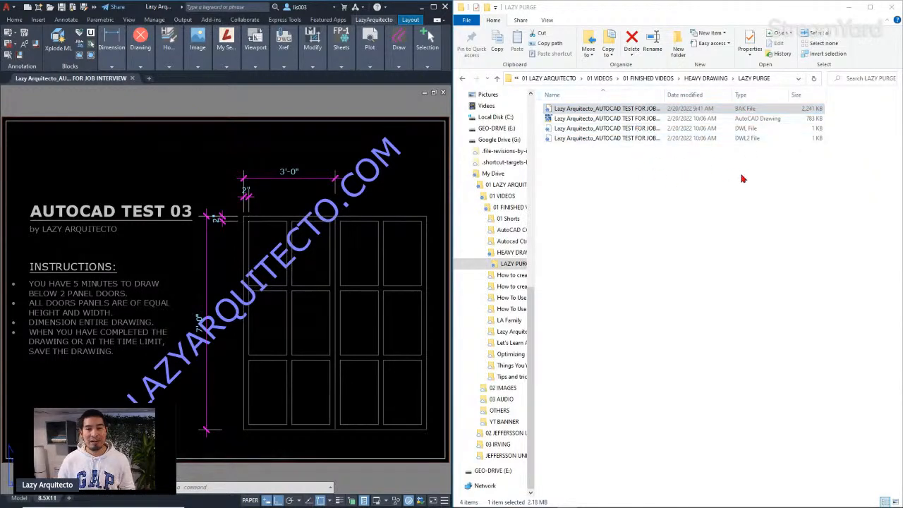
left_click(697, 120)
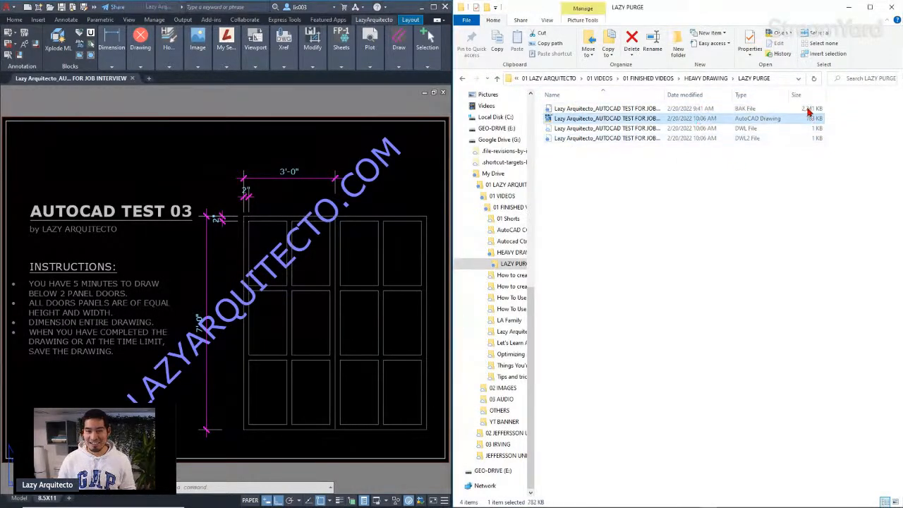
left_click(672, 111)
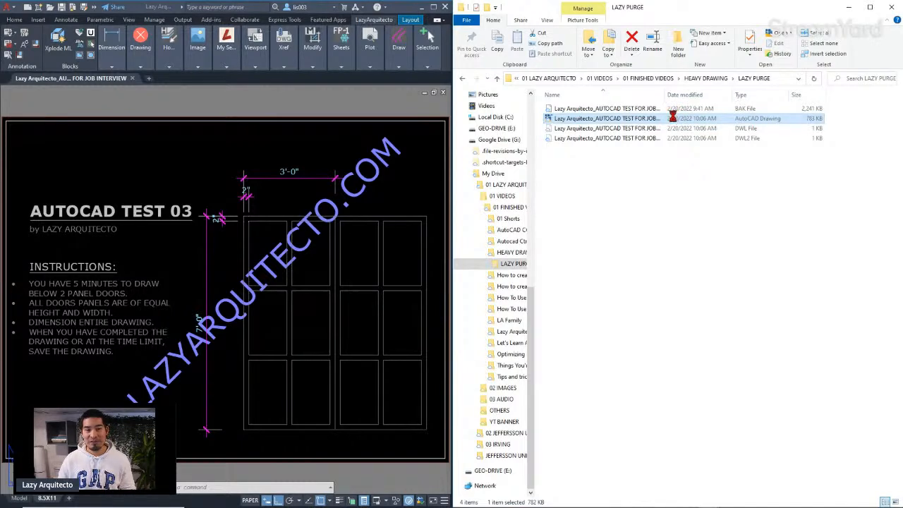
Run the LazyPurge command on the open drawing and review the purged items in the command history.
left_click(294, 99)
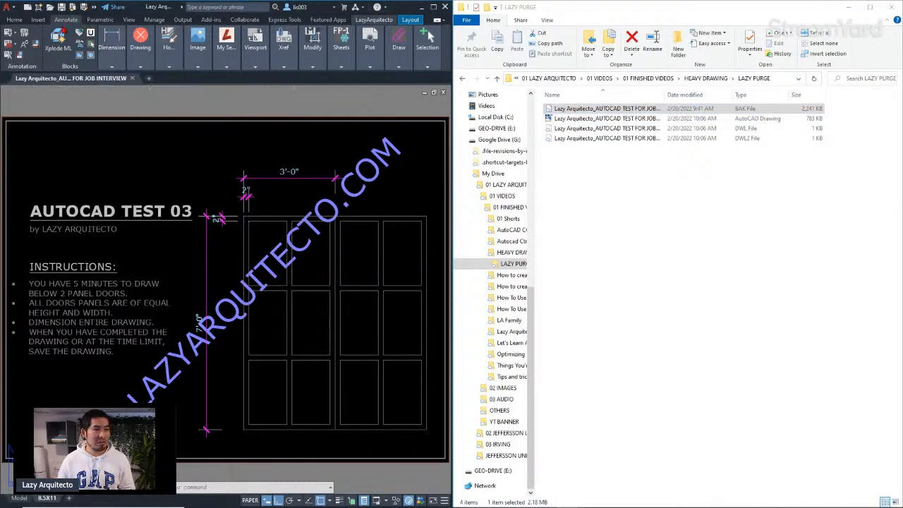
left_click(72, 9)
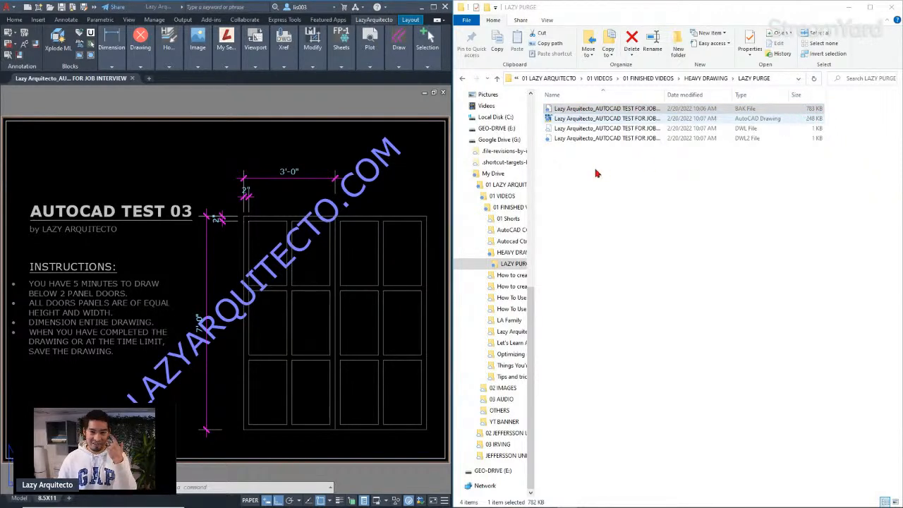
left_click(366, 115)
key("F2")
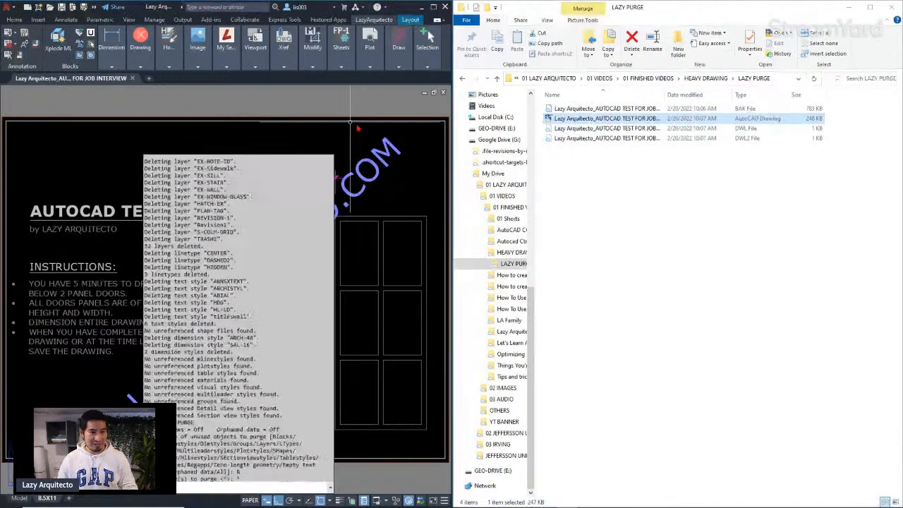
scroll(240, 303, "up", 10)
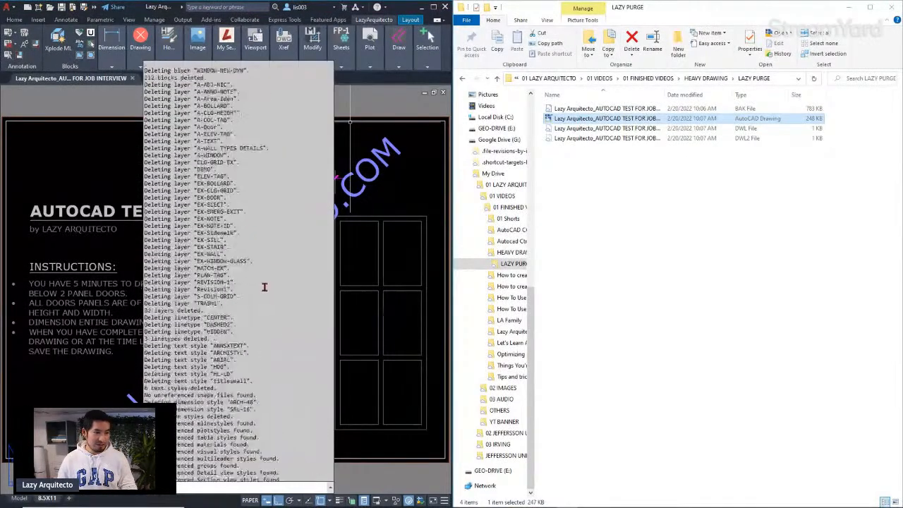
scroll(270, 283, "up", 13)
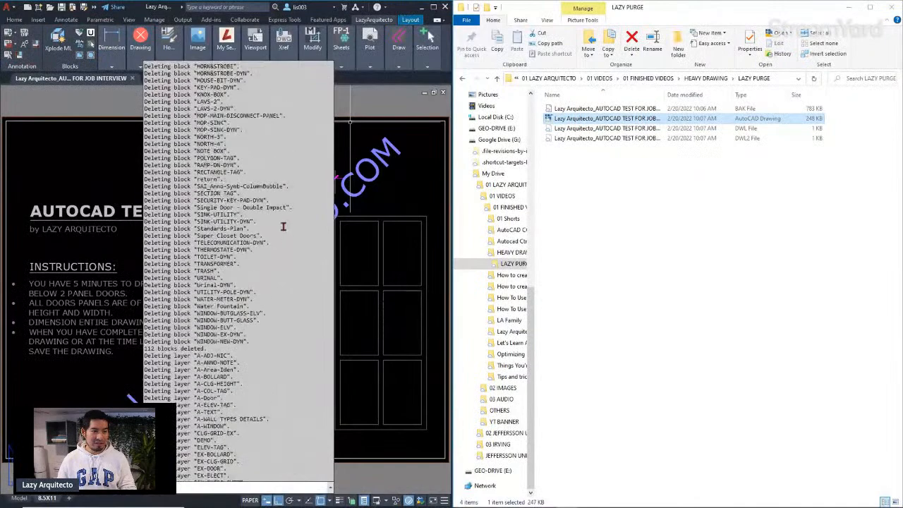
left_click(394, 110)
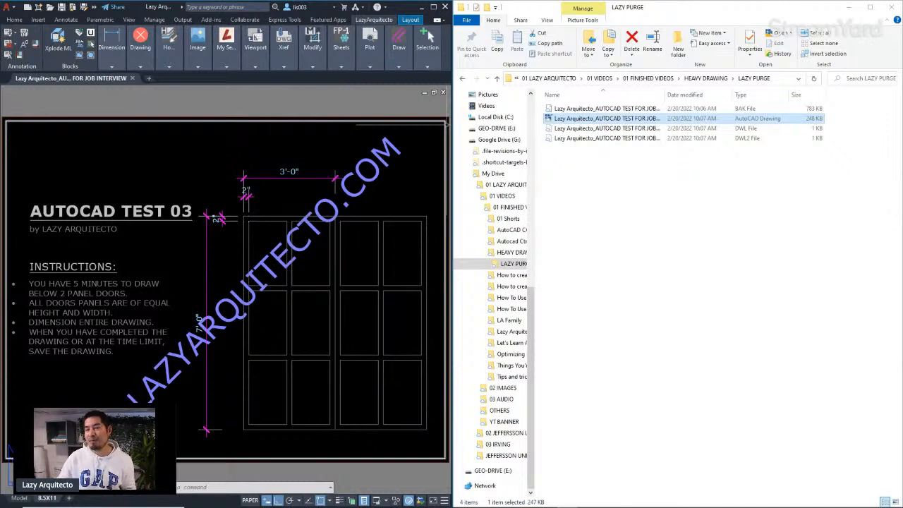
type("p")
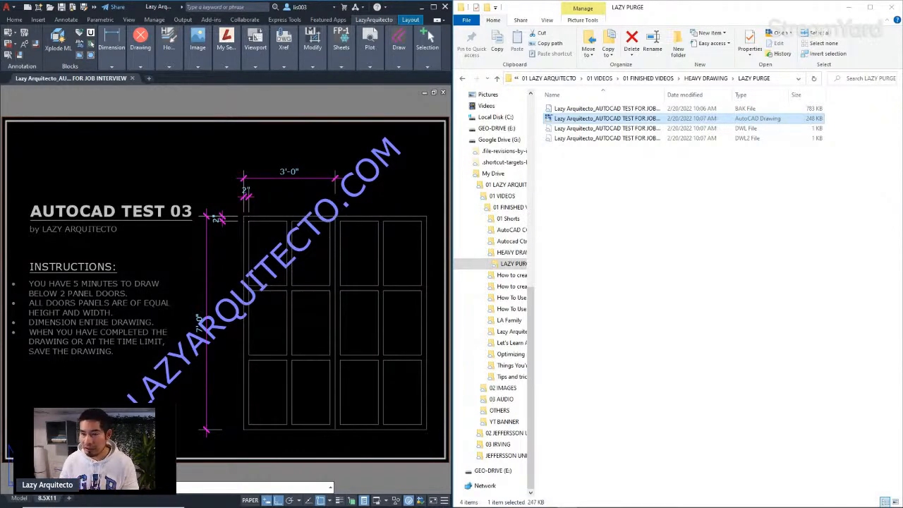
key("alt+Tab")
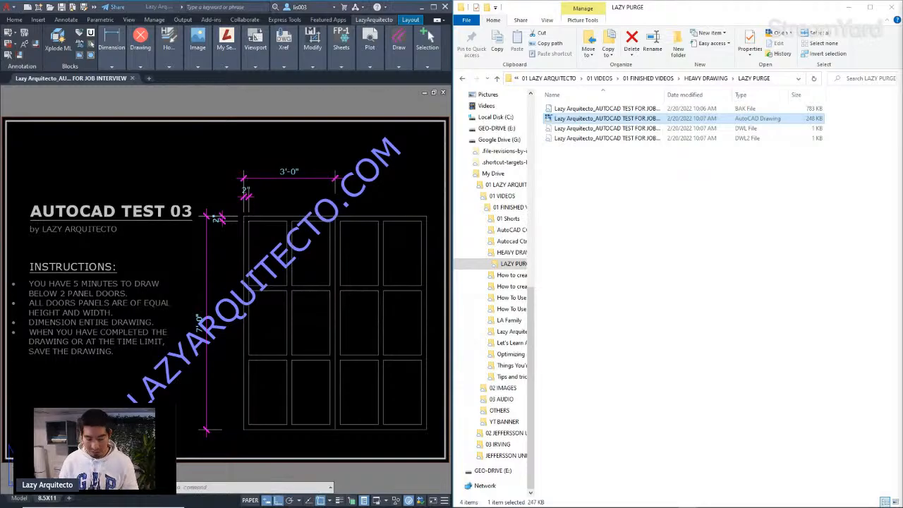